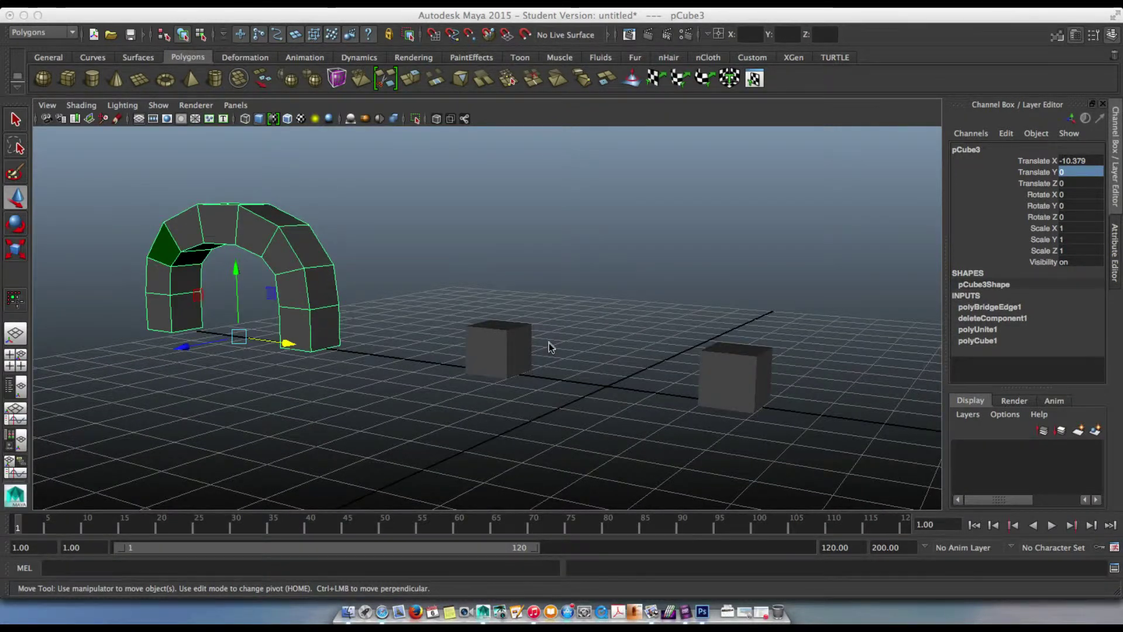
Undo the earlier cube moves to return to the bare arch scene.
mouse_move(548, 342)
left_mouse_down("alt")
mouse_move(524, 354)
mouse_move(554, 353)
left_mouse_up("alt")
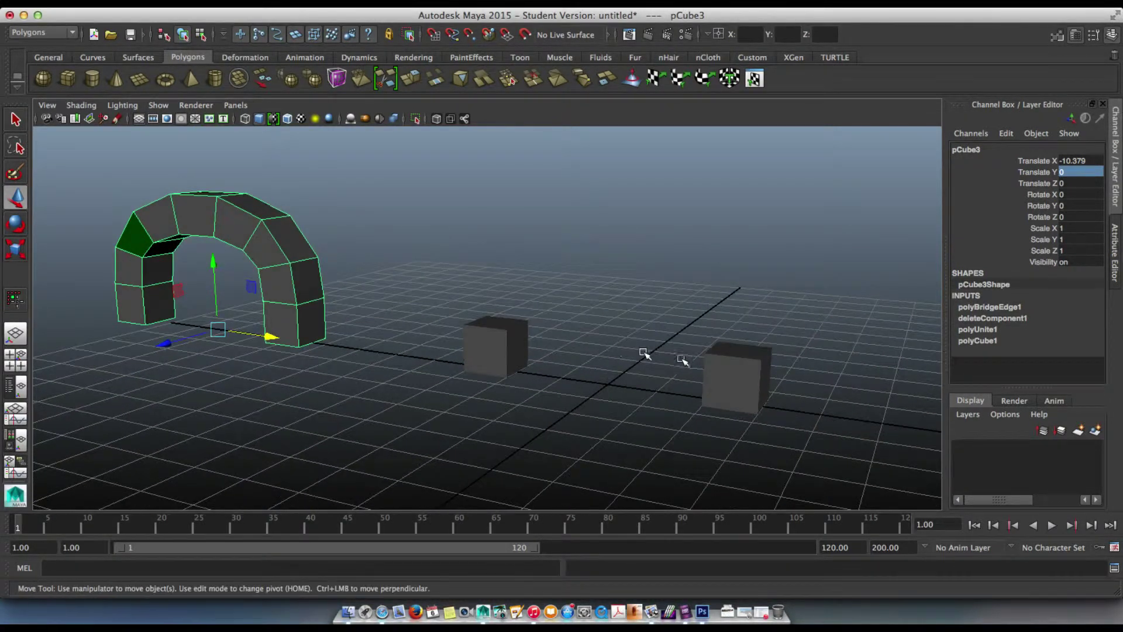
left_click(743, 363)
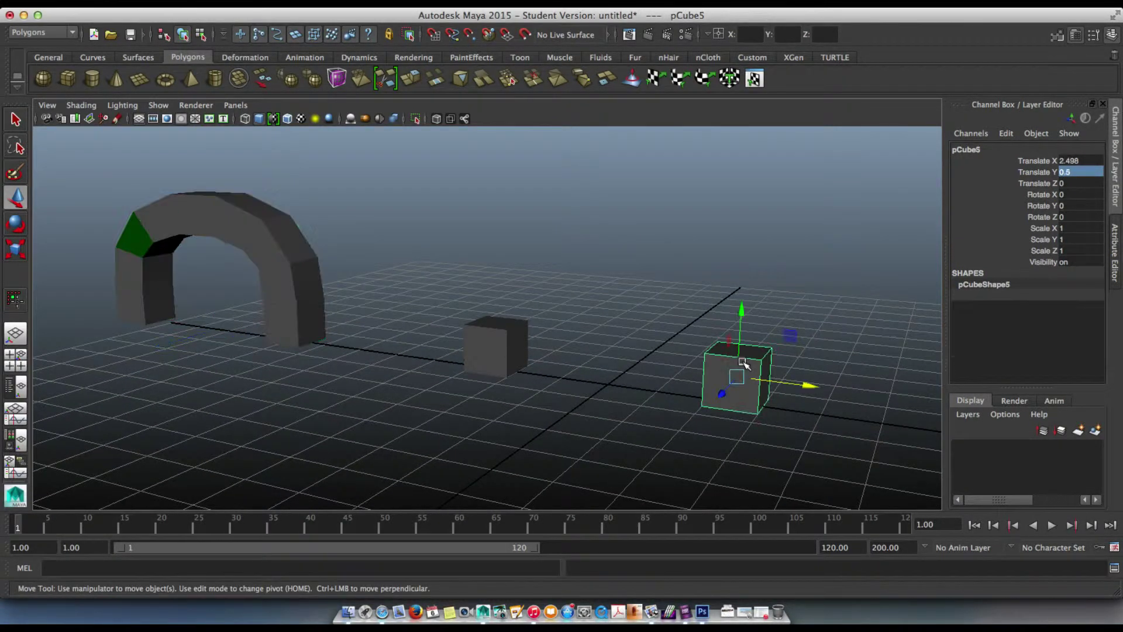
left_click(484, 340)
key("z")
key("z")
key("z")
key("z")
key("z")
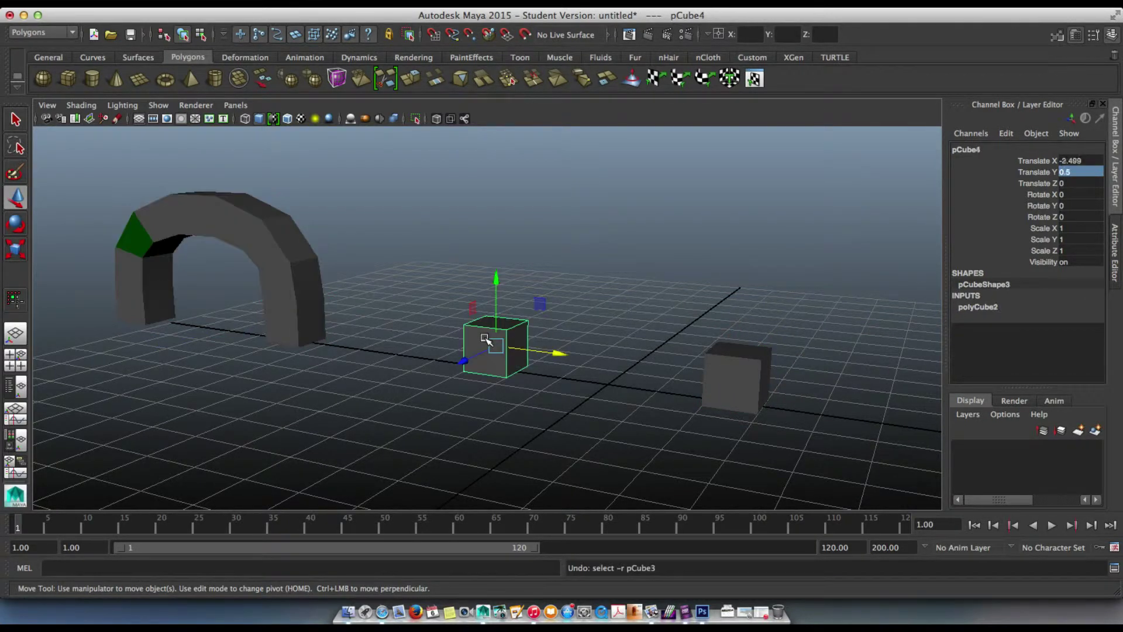
key("z")
key("z")
key("z")
key("z")
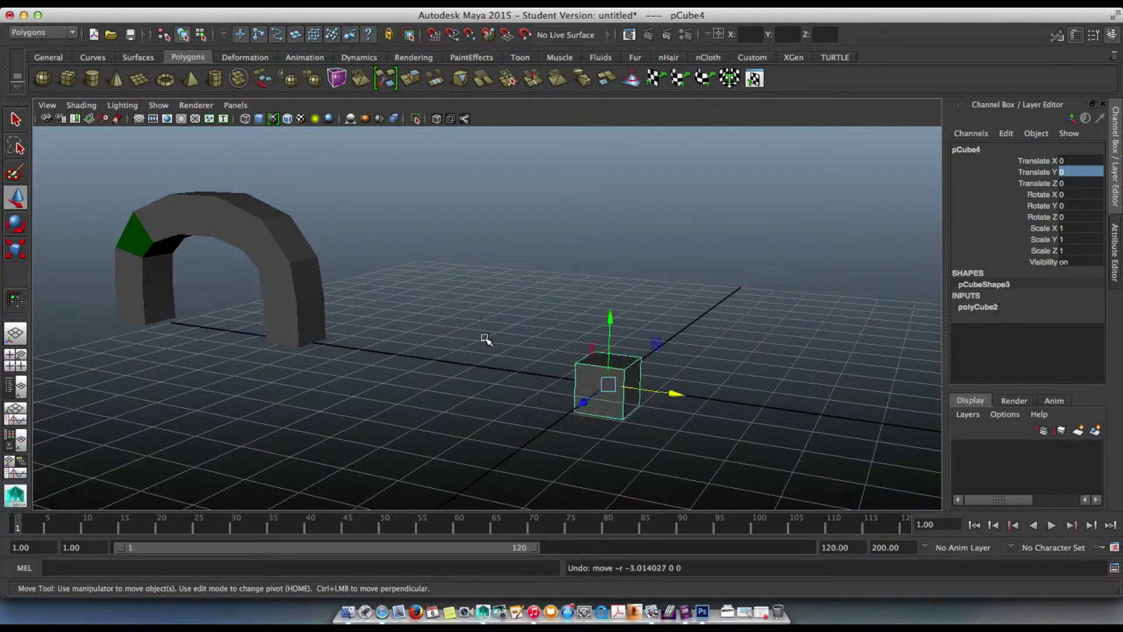
Create a polygon cube at Translate Y 0.5, move it to X -2.5, and duplicate it.
left_click(68, 79)
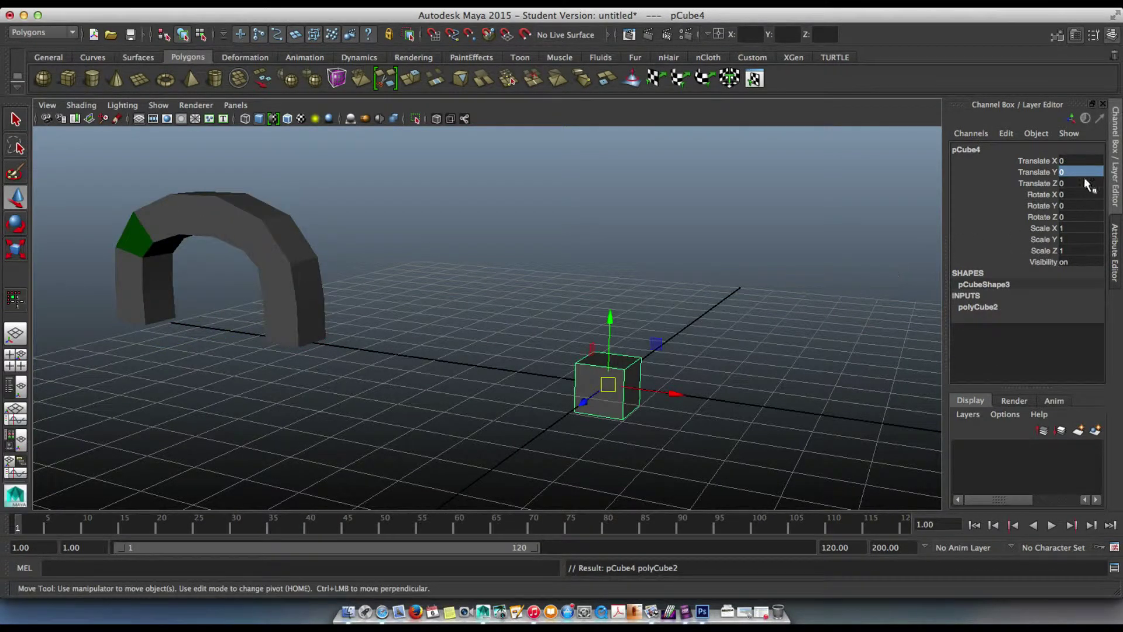
left_click(1068, 172)
type(".5")
key("Return")
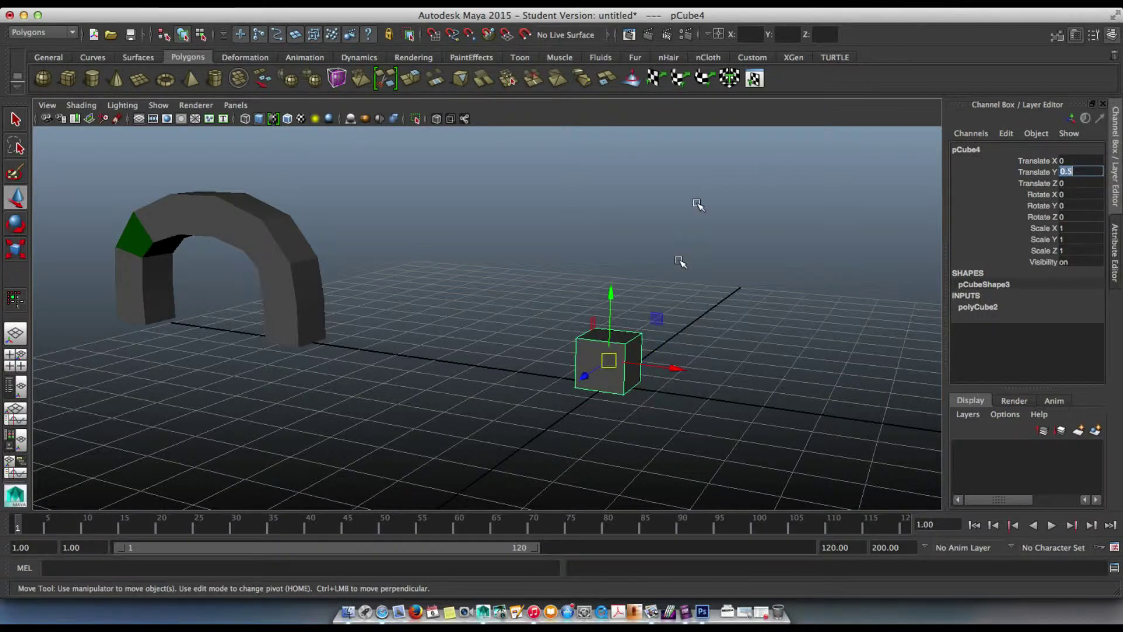
left_click_drag(673, 365, 805, 419)
key("ctrl+d")
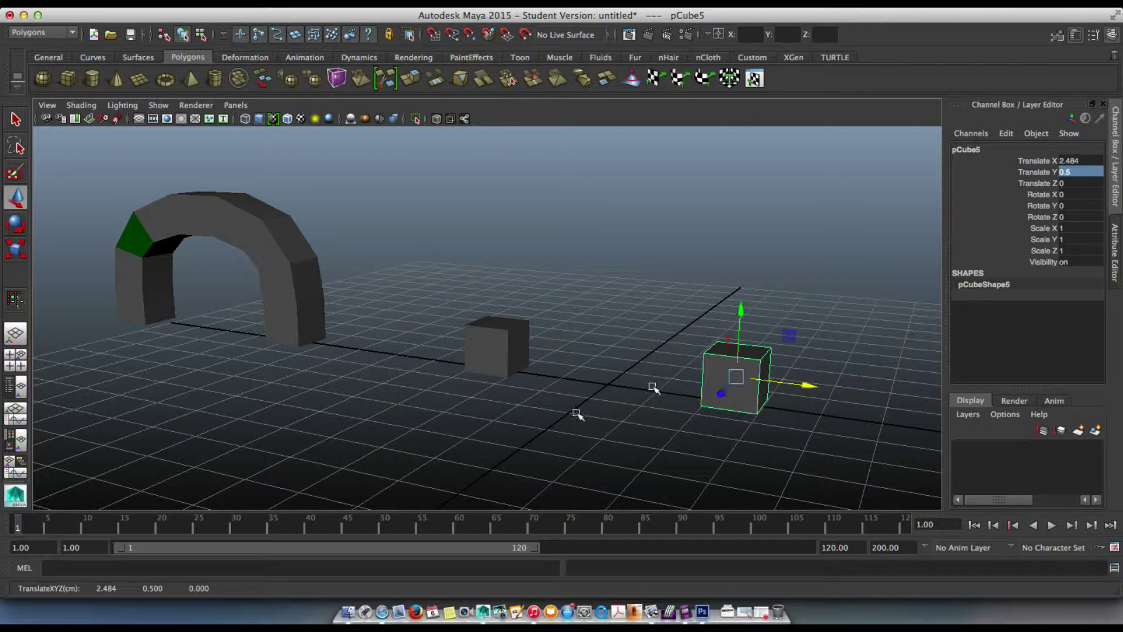
Select the left and right cubes and combine them with Mesh > Combine into pCube6.
left_click_drag(621, 363, 532, 347, "alt")
scroll(727, 323, "up", 3)
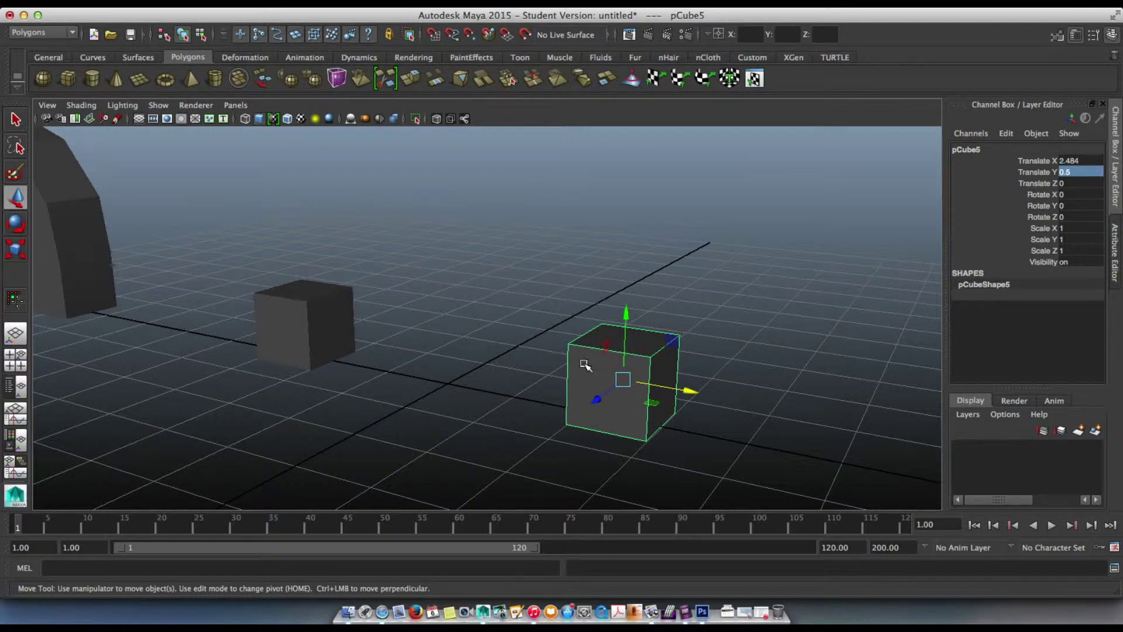
left_click(307, 318)
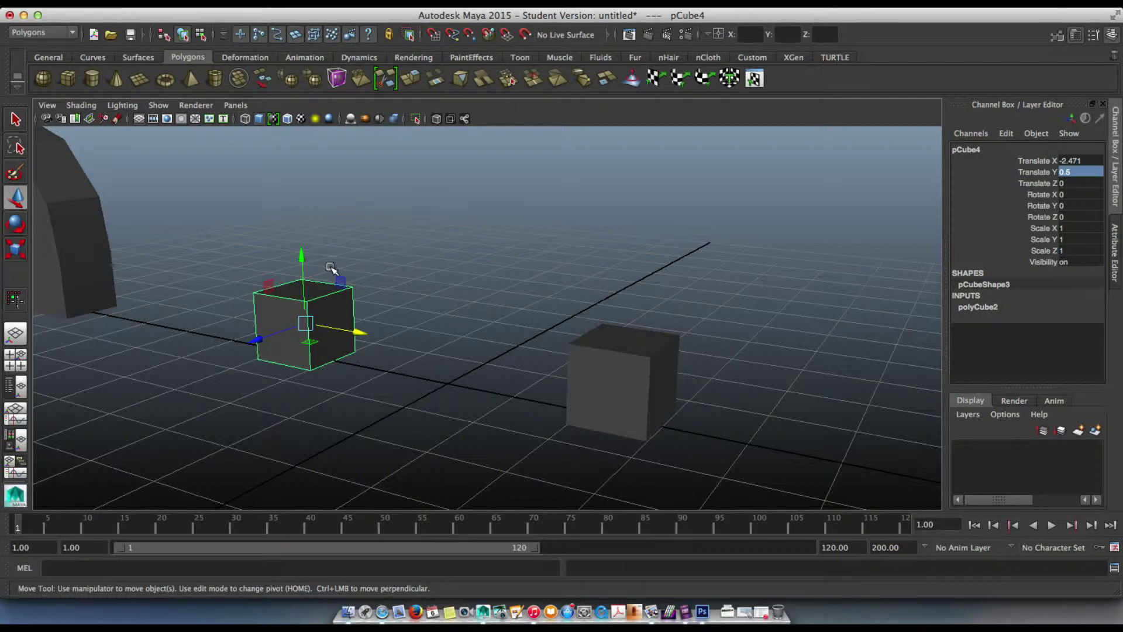
left_click(615, 371)
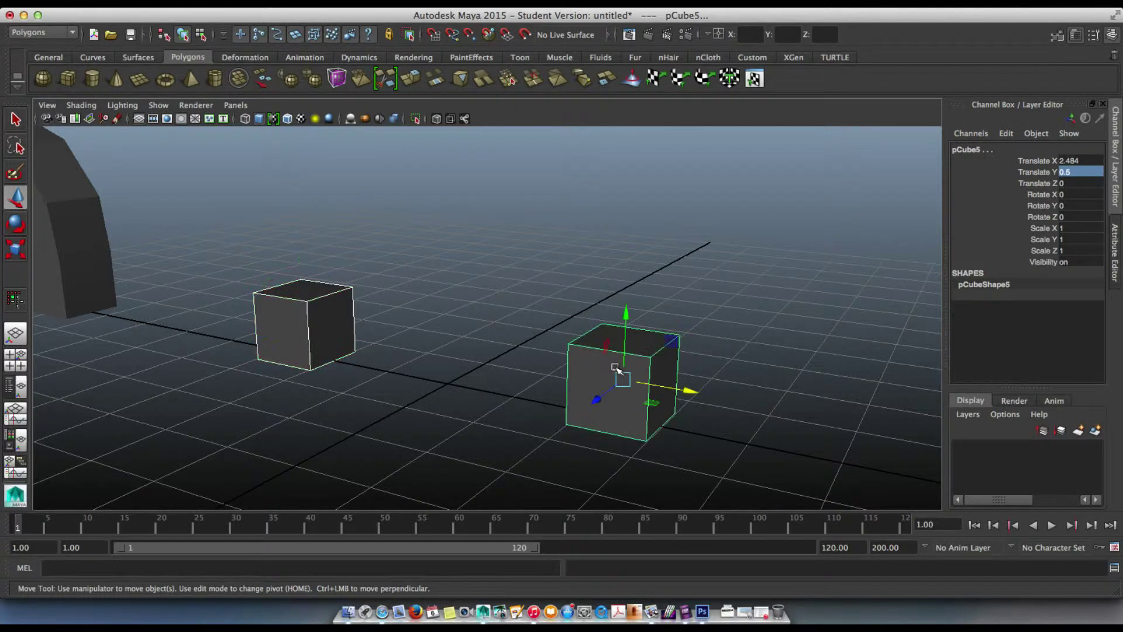
left_click(422, 5)
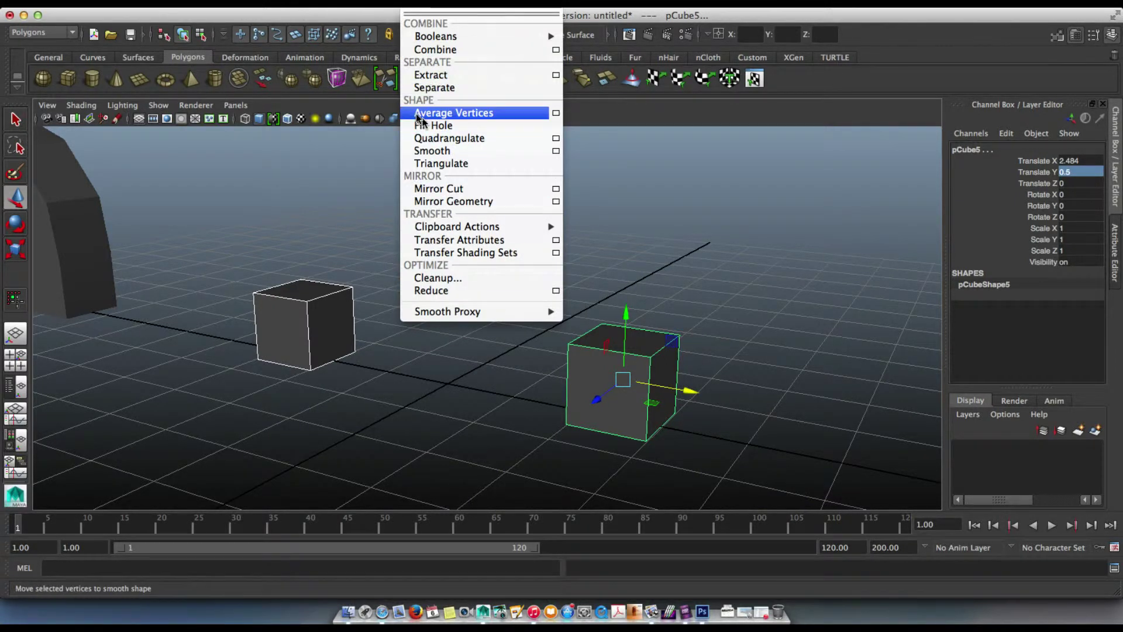
mouse_move(462, 4)
mouse_move(422, 4)
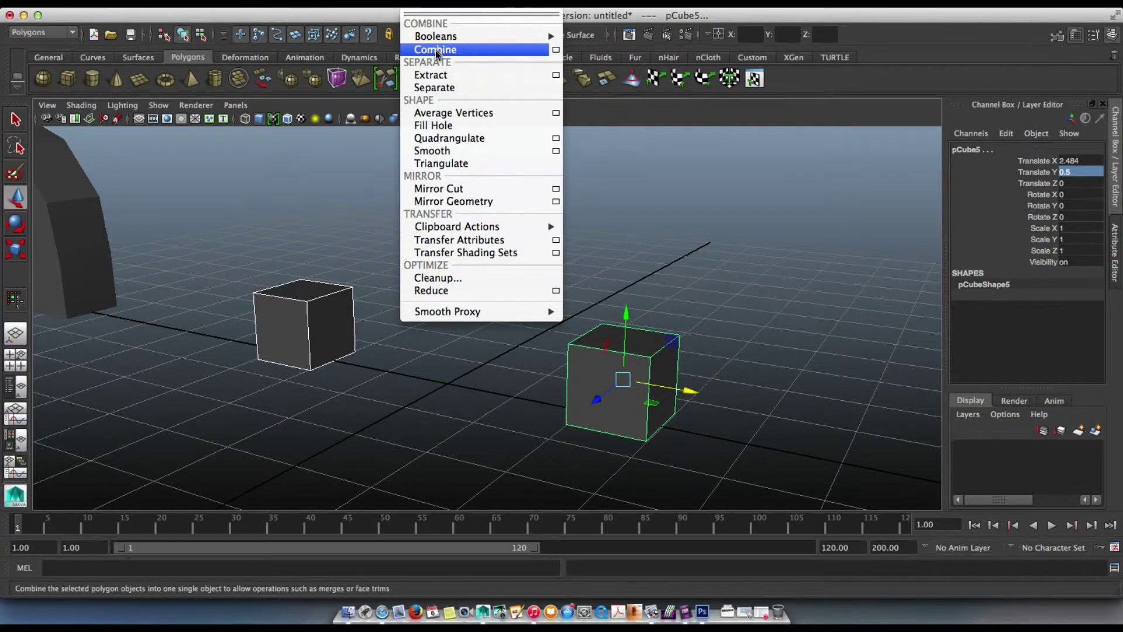
left_click(435, 50)
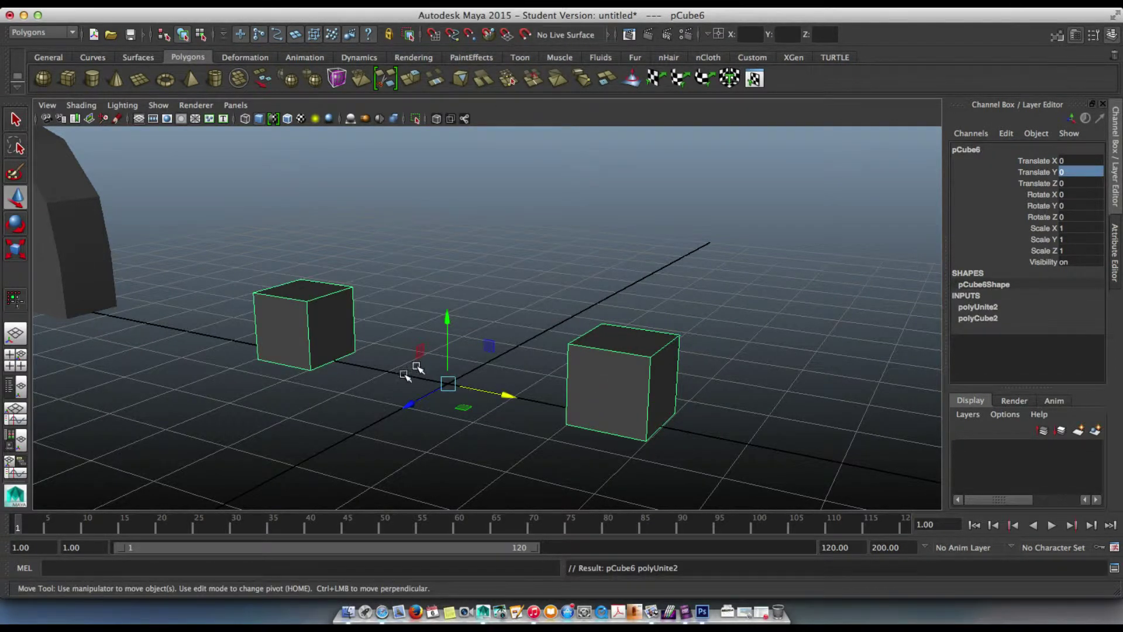
Bridge the two cubes' selected top faces with the Bridge Tool, dragging in several divisions.
left_click_drag(409, 373, 431, 369, "alt")
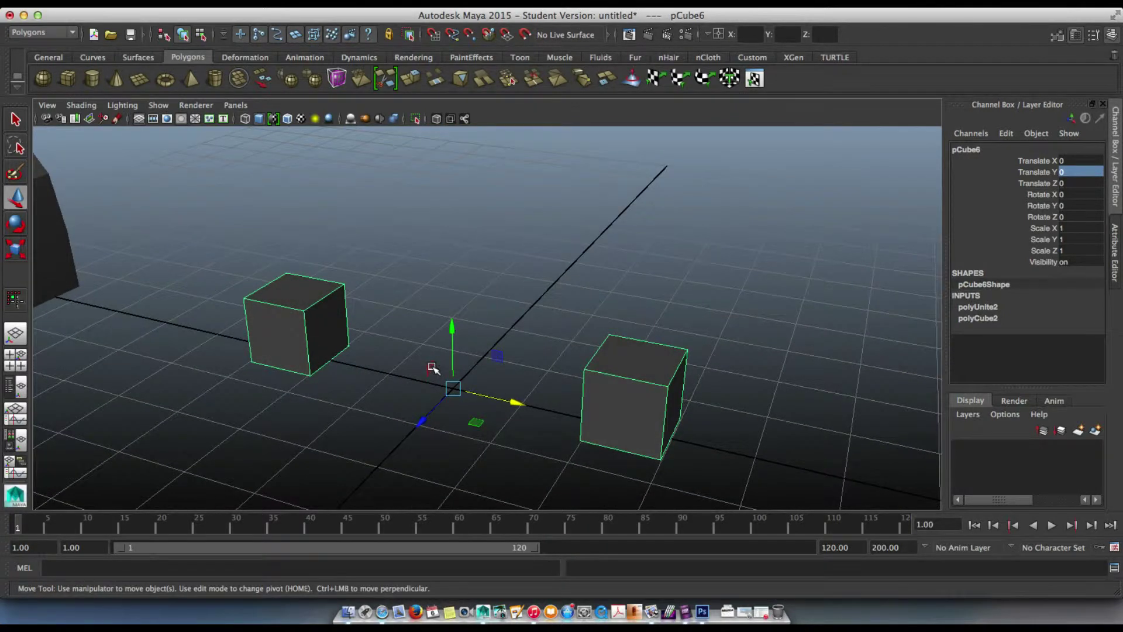
right_click_drag(633, 361, 631, 307)
left_click(632, 363)
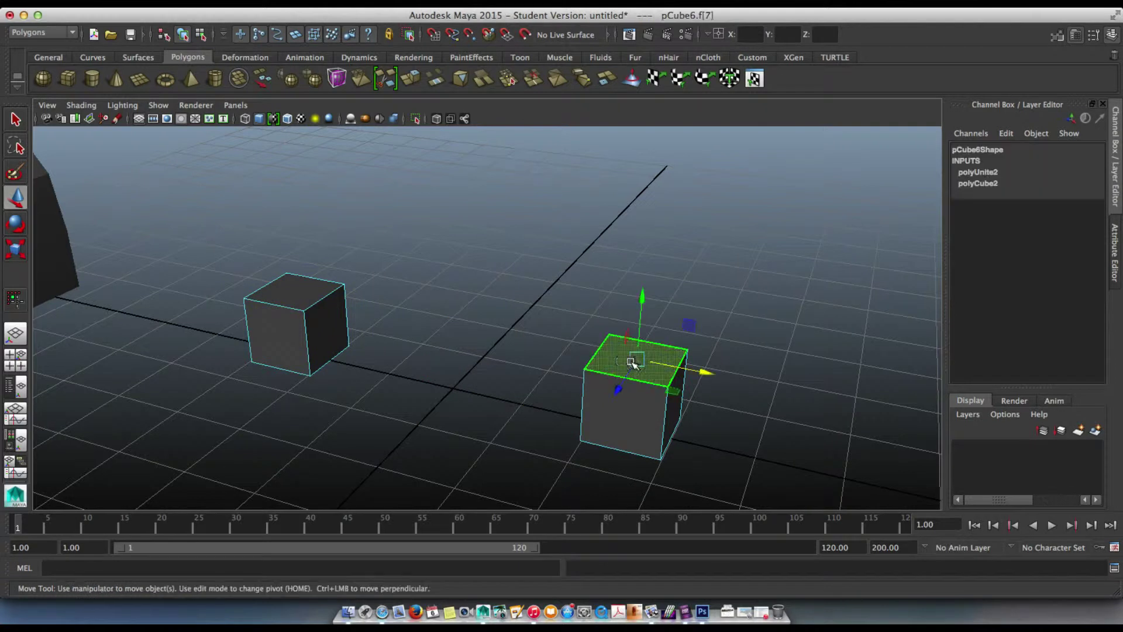
left_click(291, 291, "shift")
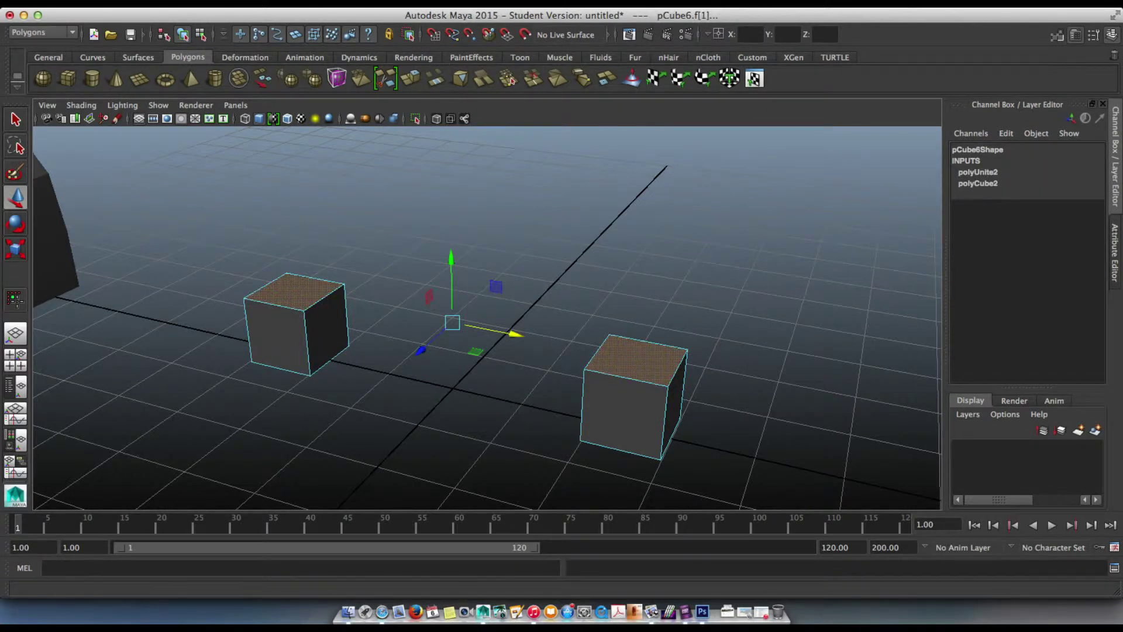
left_click(462, 5)
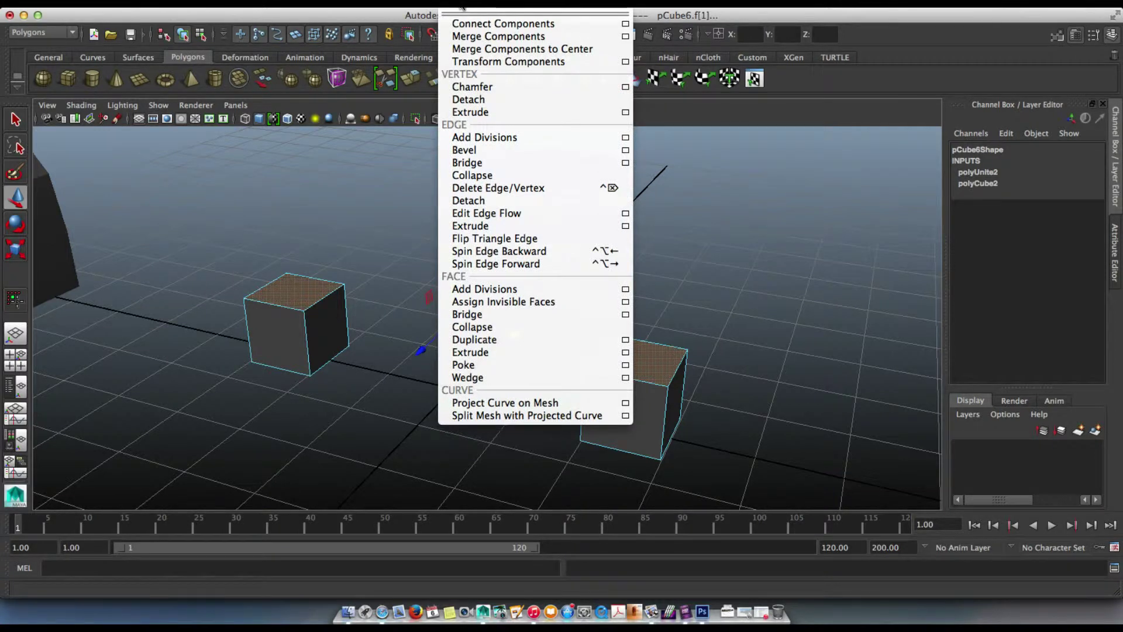
mouse_move(521, 5)
mouse_move(462, 5)
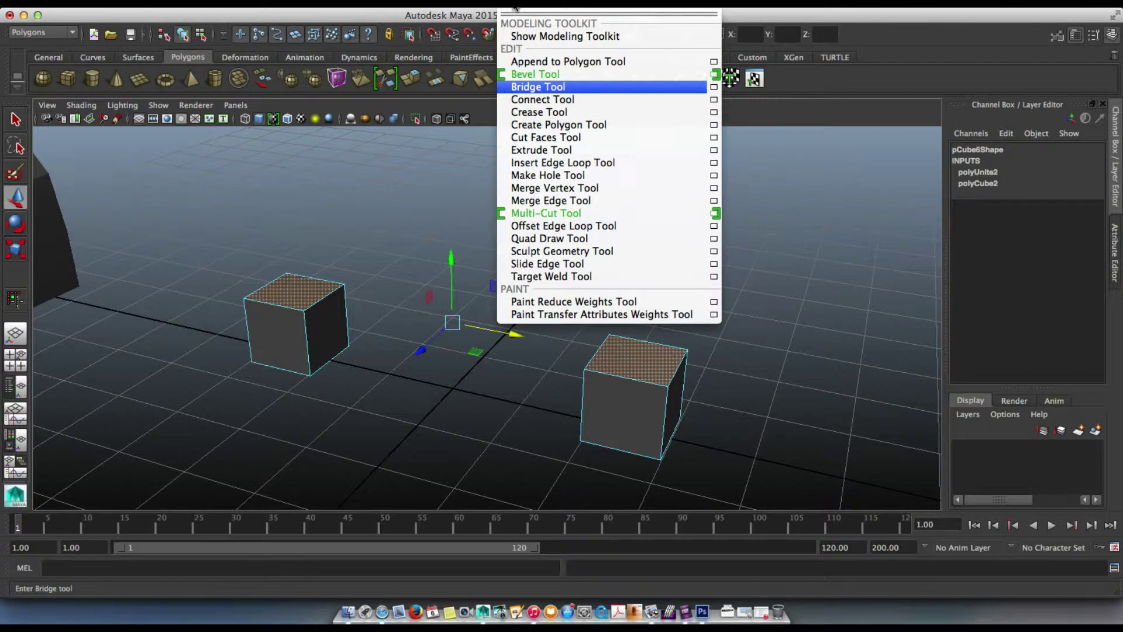
left_click(538, 88)
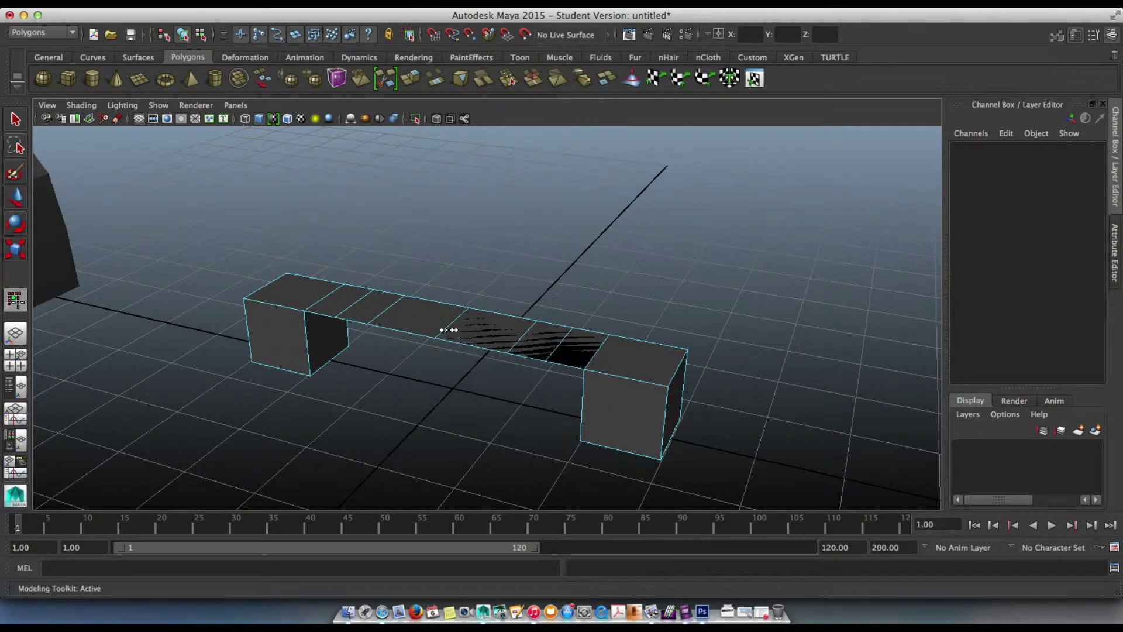
left_click_drag(444, 329, 385, 313)
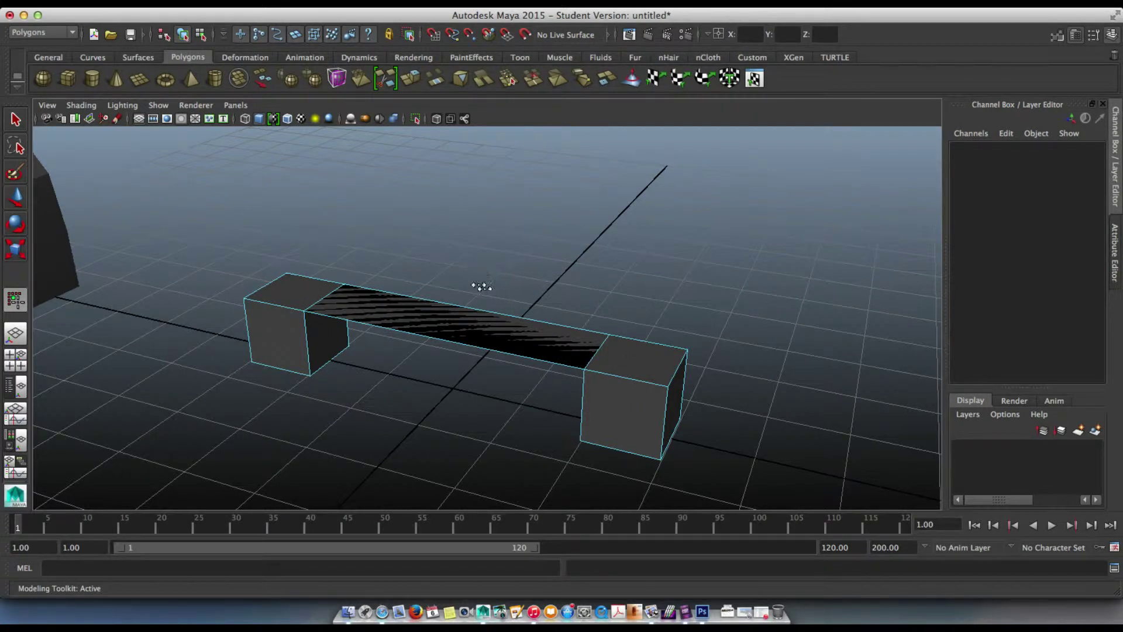
left_click_drag(440, 323, 489, 335)
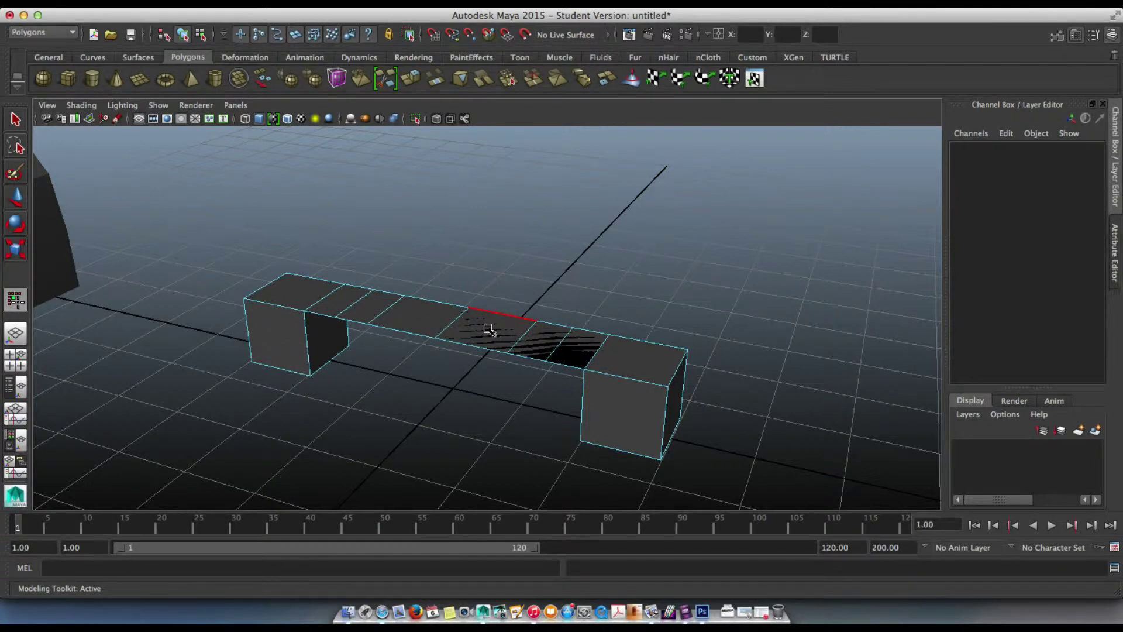
right_click_drag(629, 355, 678, 258)
Set polyBridgeEdge2's Curve Type to Blend, after briefly trying Curve, so the span arches.
left_click(580, 342)
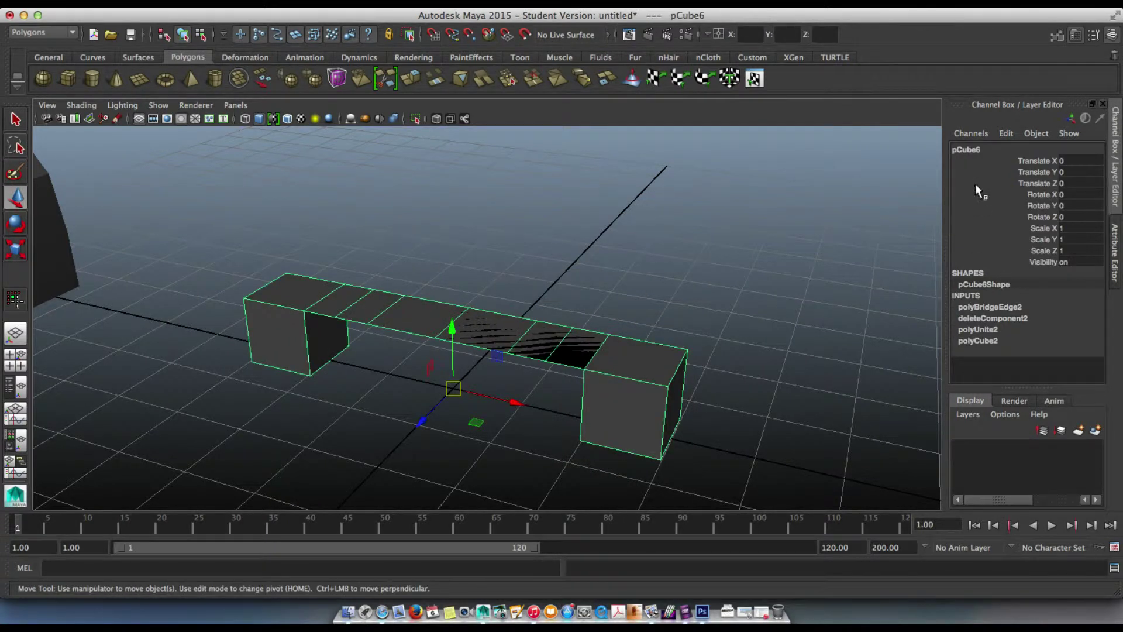
key("ctrl+a")
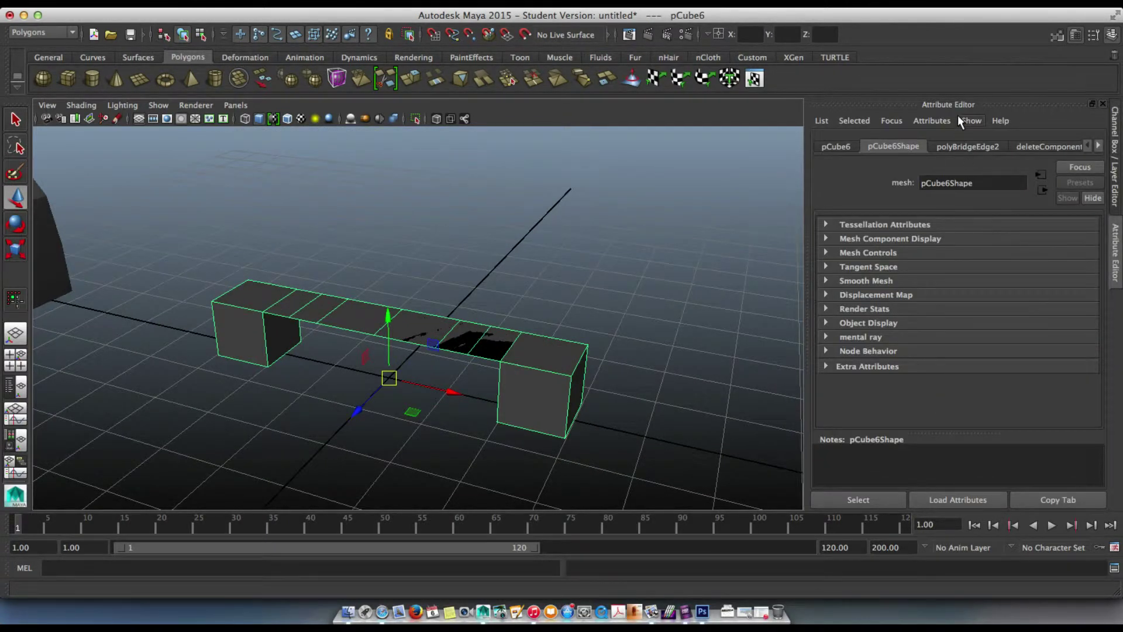
key("ctrl+a")
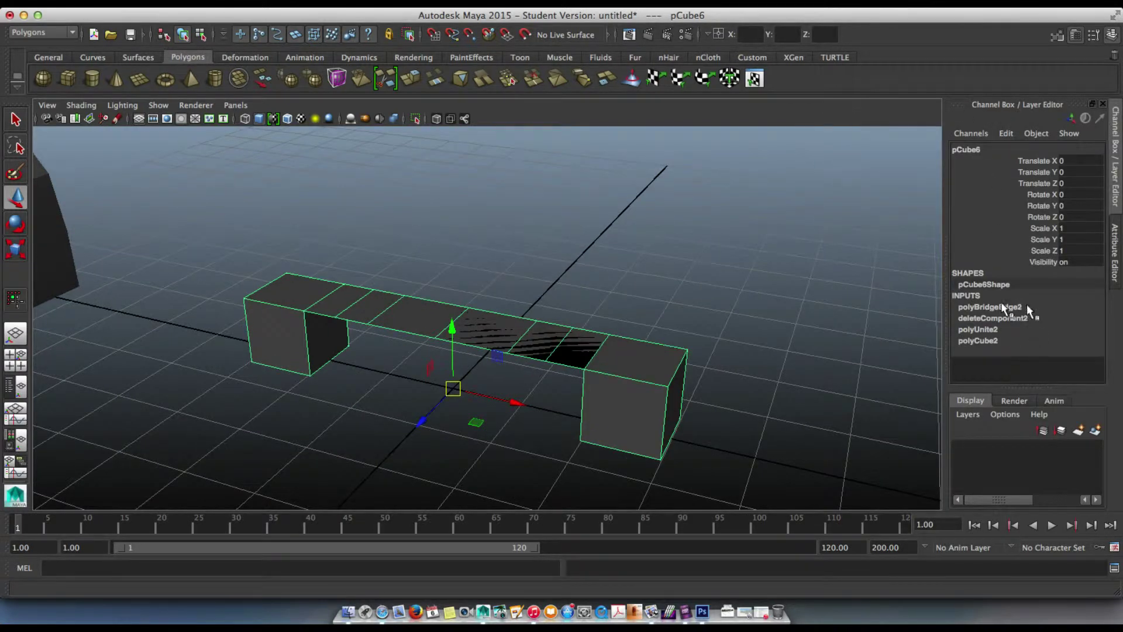
left_click(994, 307)
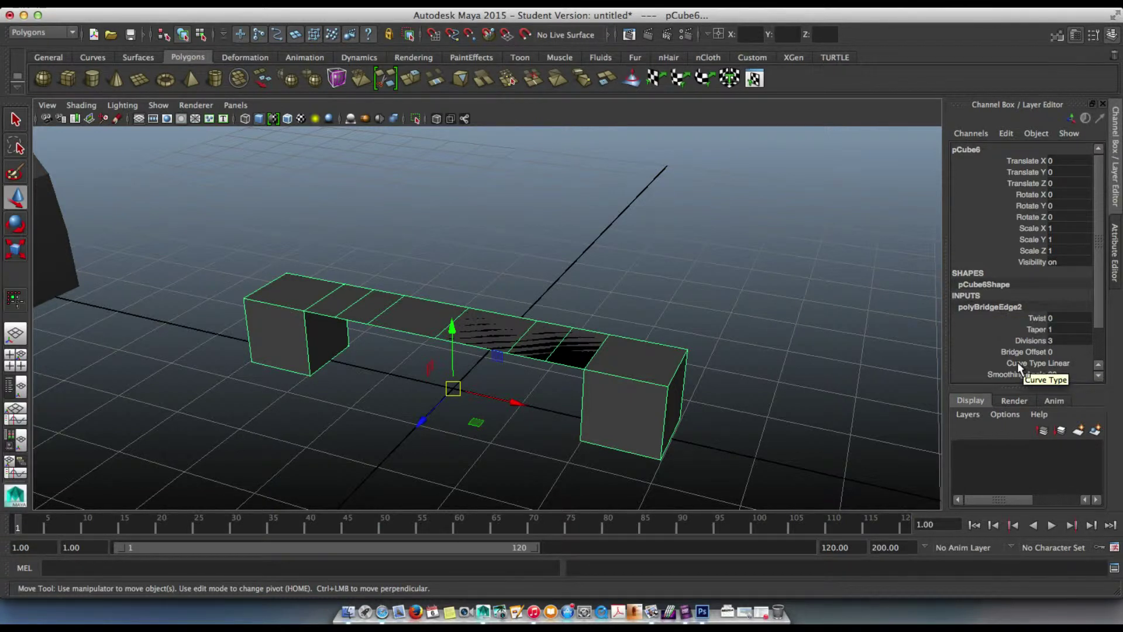
left_click(1071, 362)
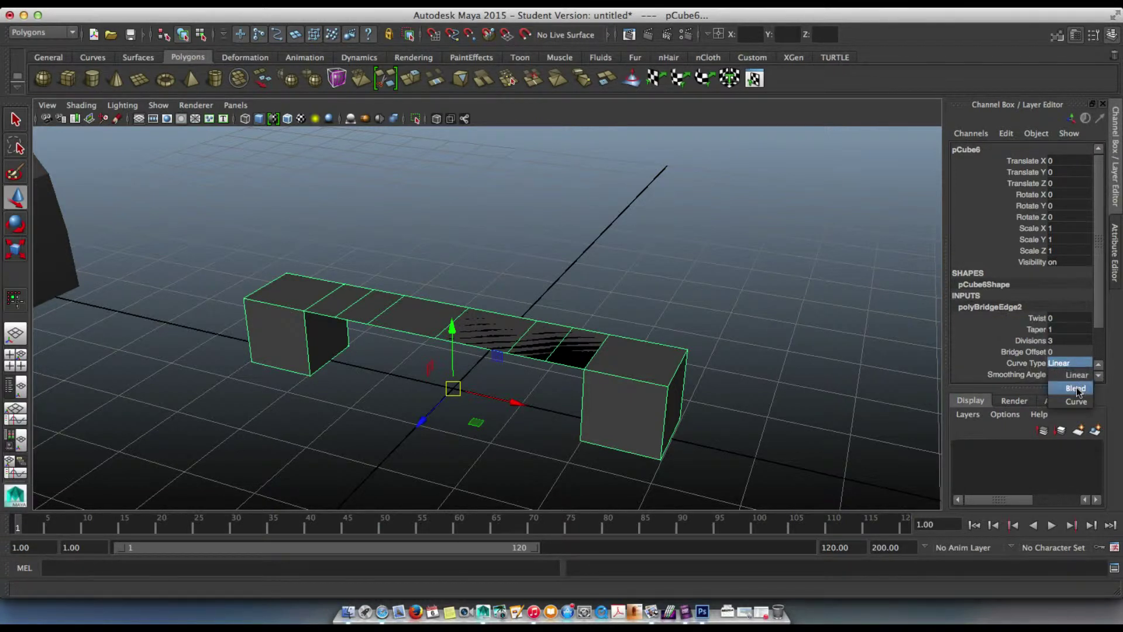
left_click(1076, 387)
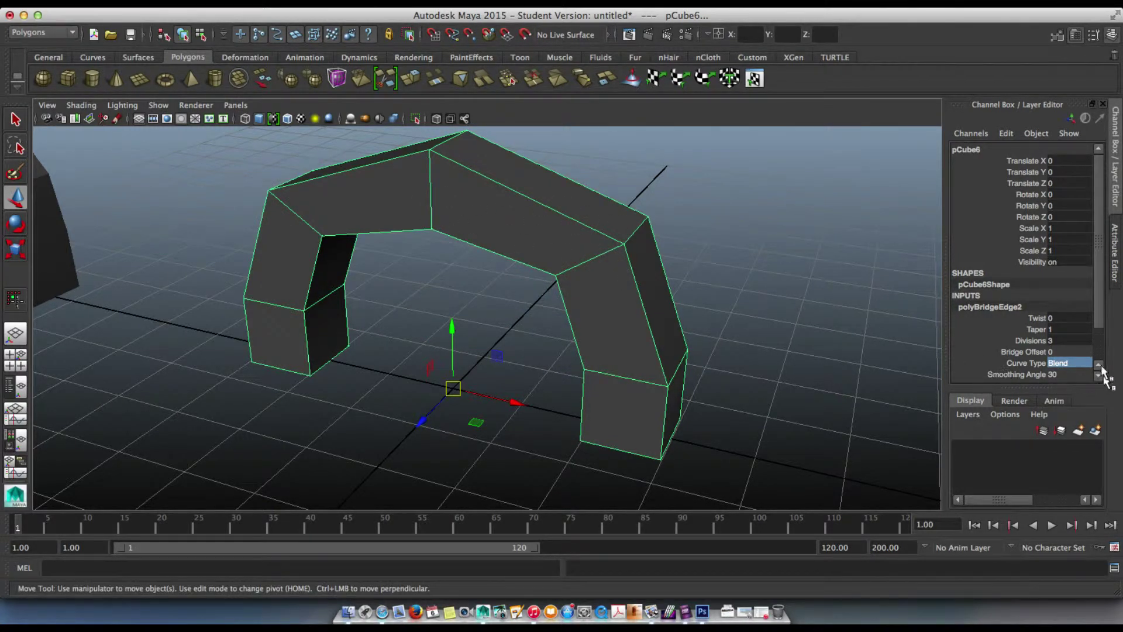
left_click(1077, 363)
left_click(1065, 399)
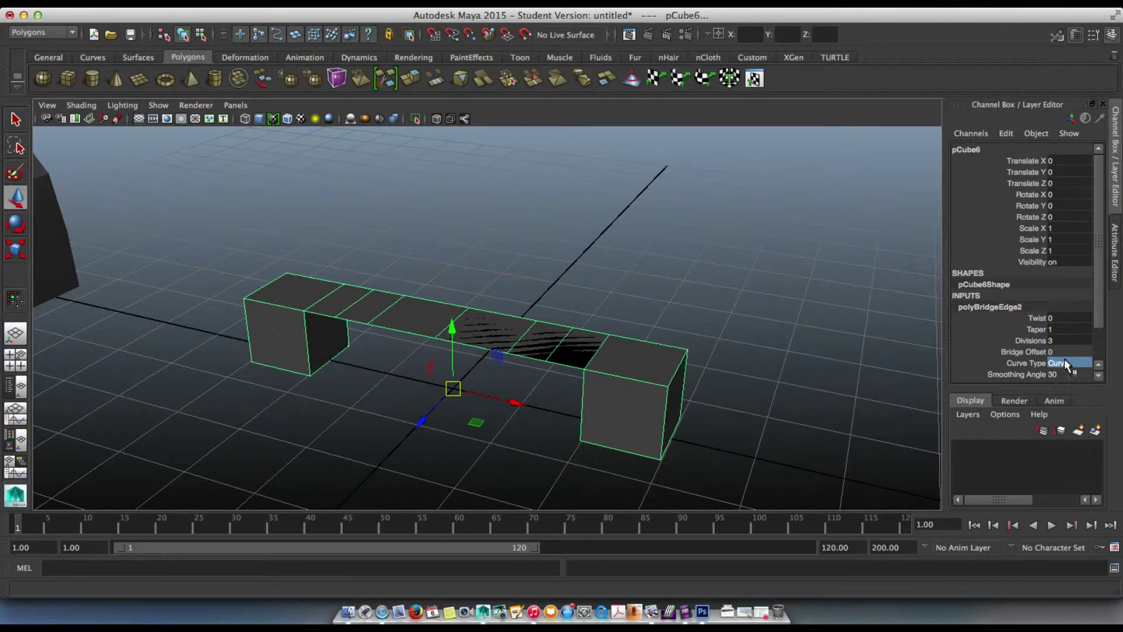
left_click(1064, 363)
left_click(1076, 388)
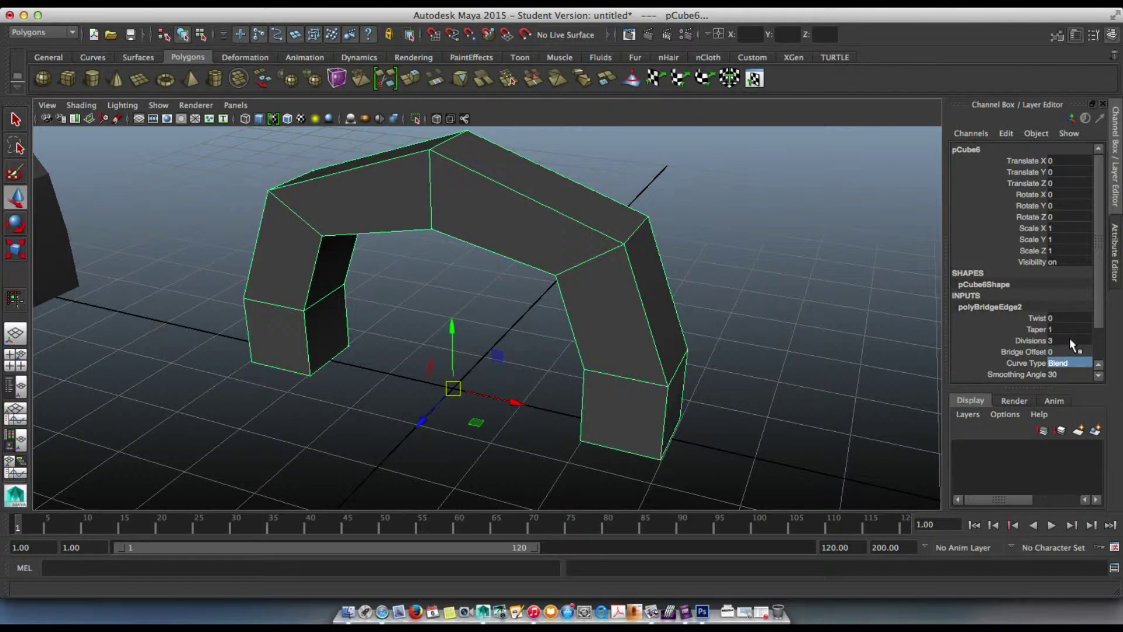
Set polyBridgeEdge2 Divisions to 6, then 9, and finally 8, checking the arch's curve.
key("Return")
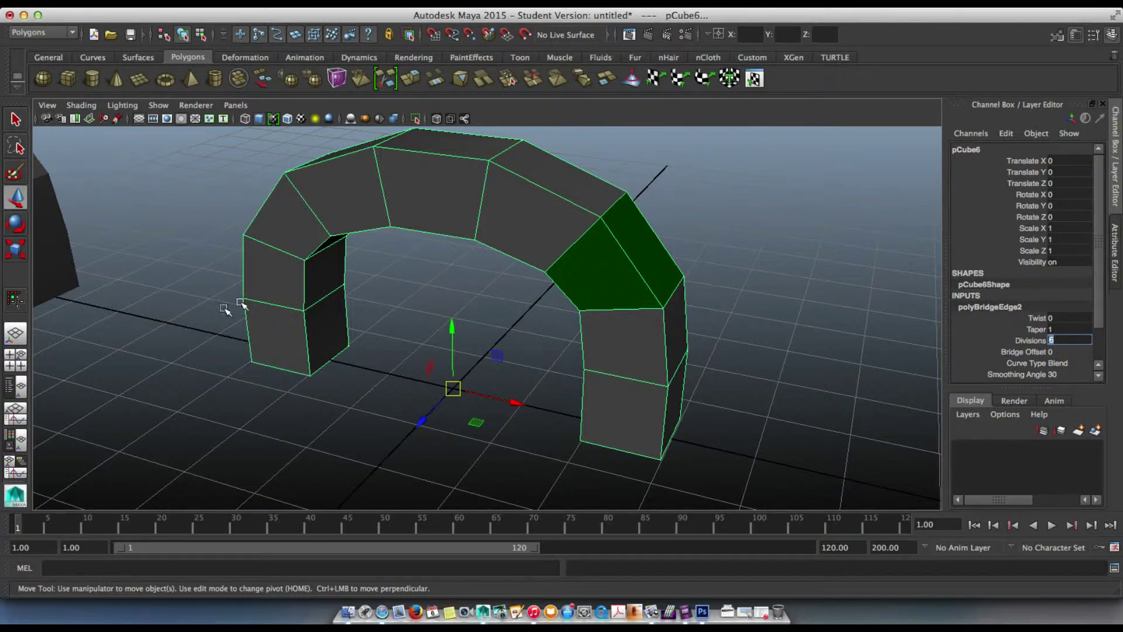
left_click_drag(231, 306, 268, 288, "alt")
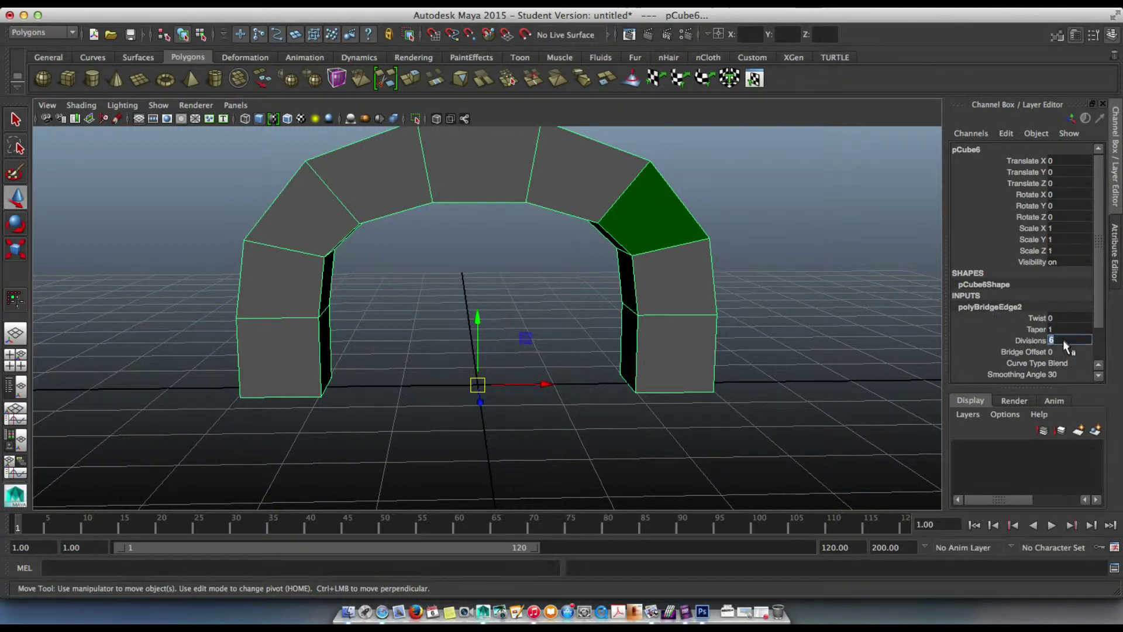
key("Return")
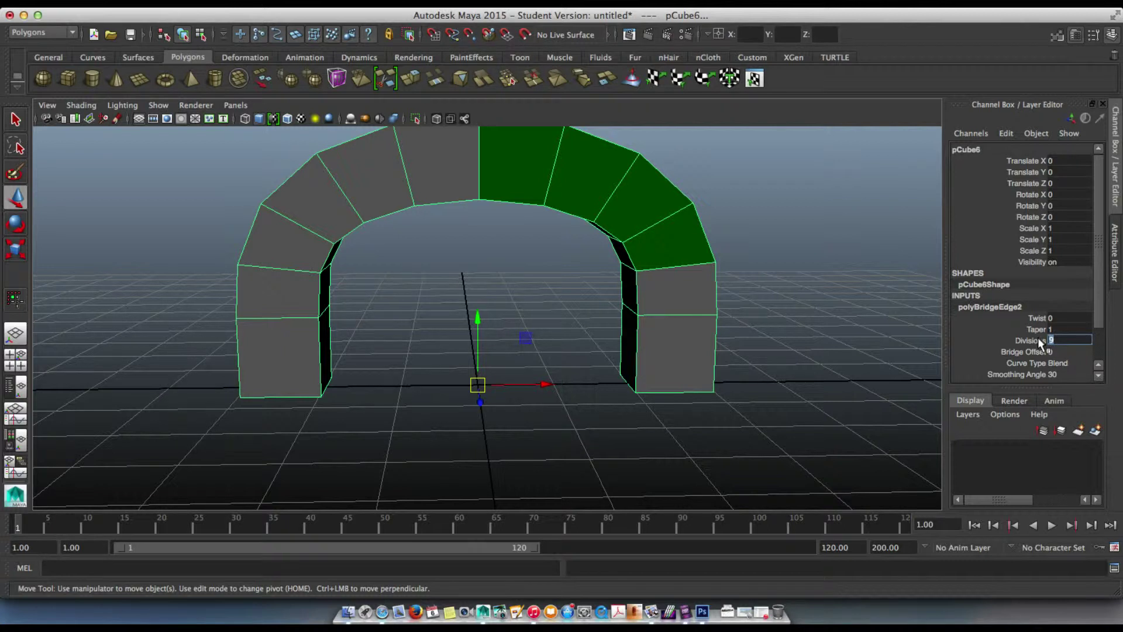
key("Return")
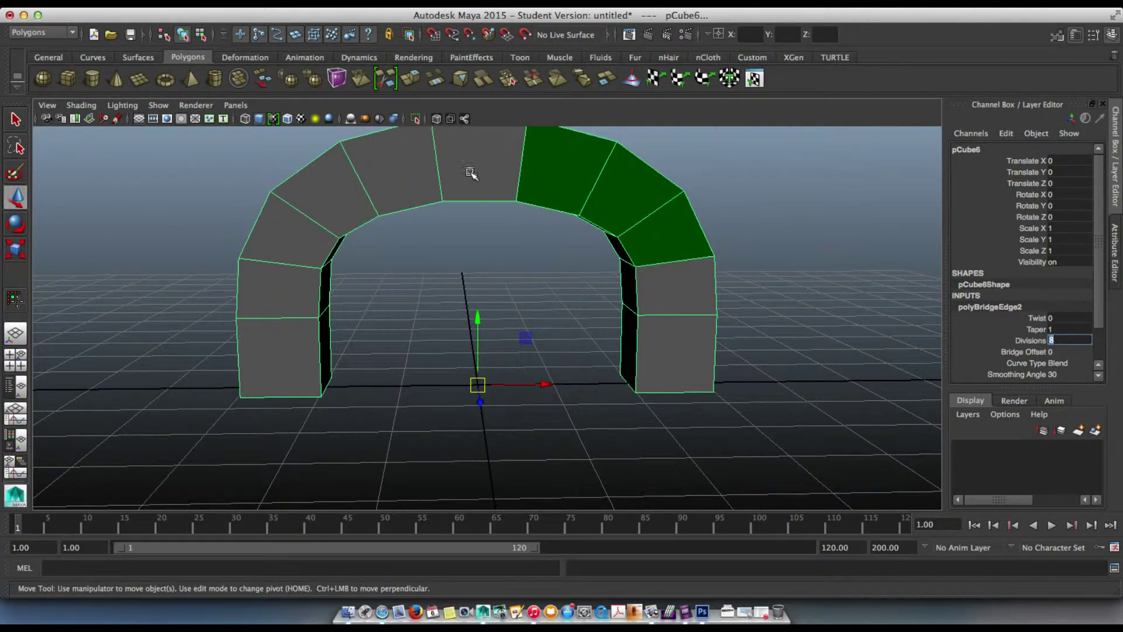
left_click_drag(469, 175, 441, 223, "alt")
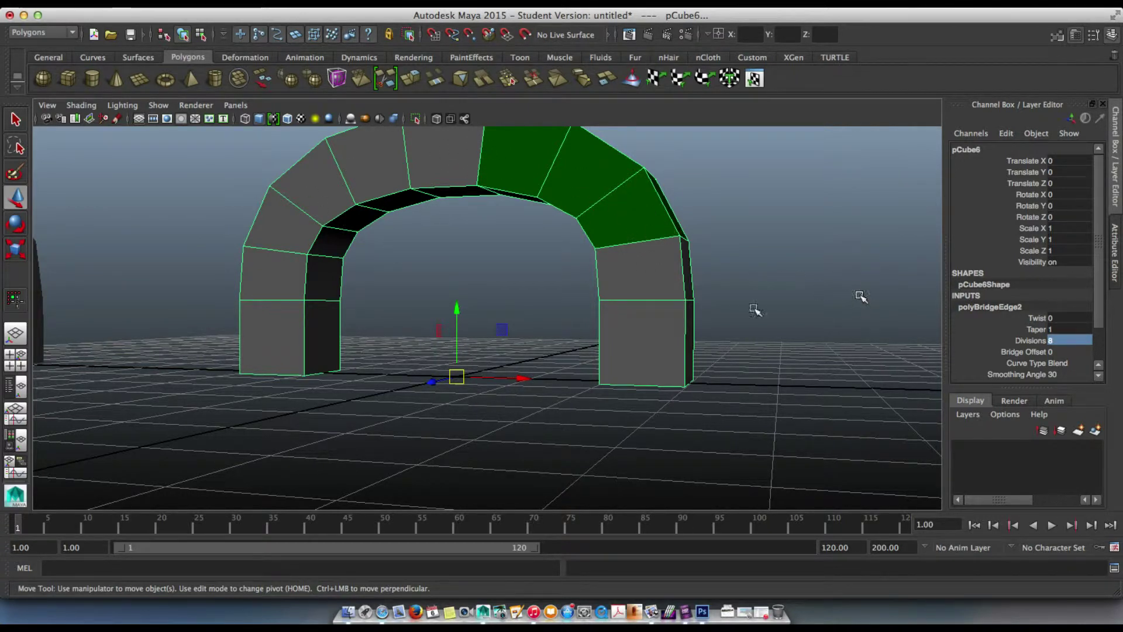
Select the bottom faces of both arch legs.
right_click_drag(615, 216, 666, 199)
left_click_drag(624, 292, 597, 283, "alt")
right_click_drag(638, 243, 635, 266)
left_click(634, 263)
left_click(273, 362, "shift")
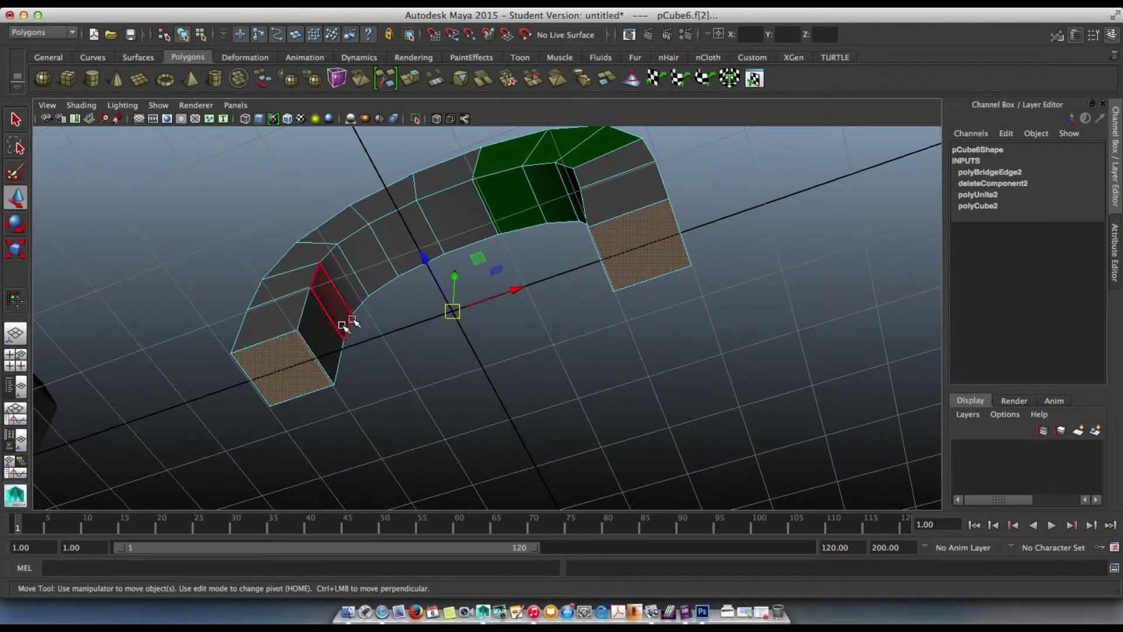
left_click_drag(363, 318, 378, 386, "alt")
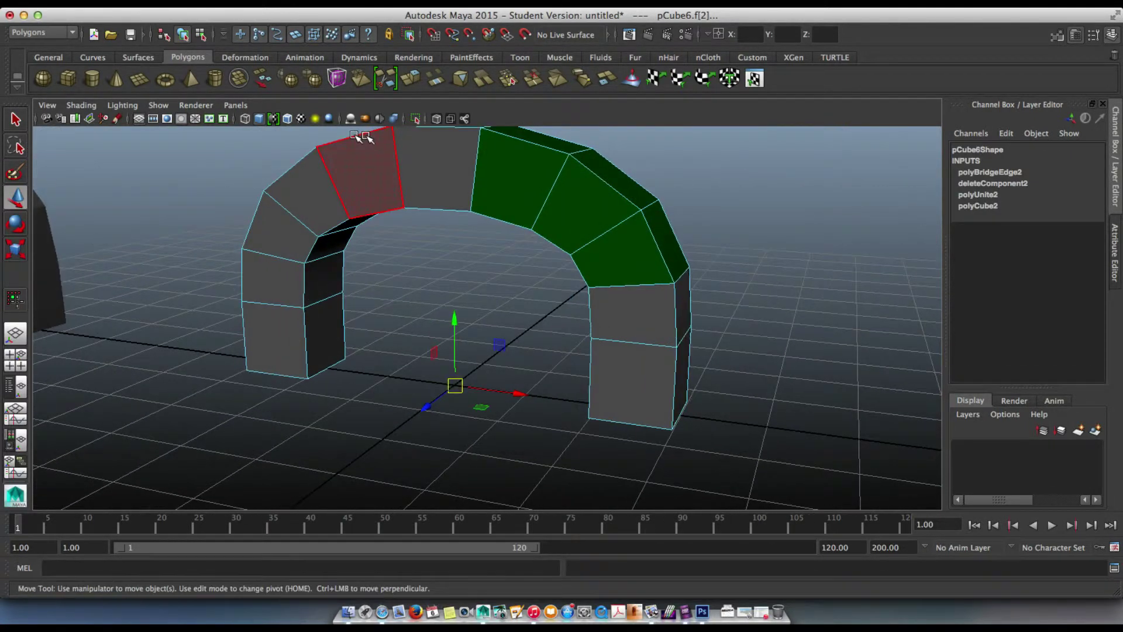
Extrude the leg bottom faces downward past the grid and return to Object Mode.
left_click(409, 78)
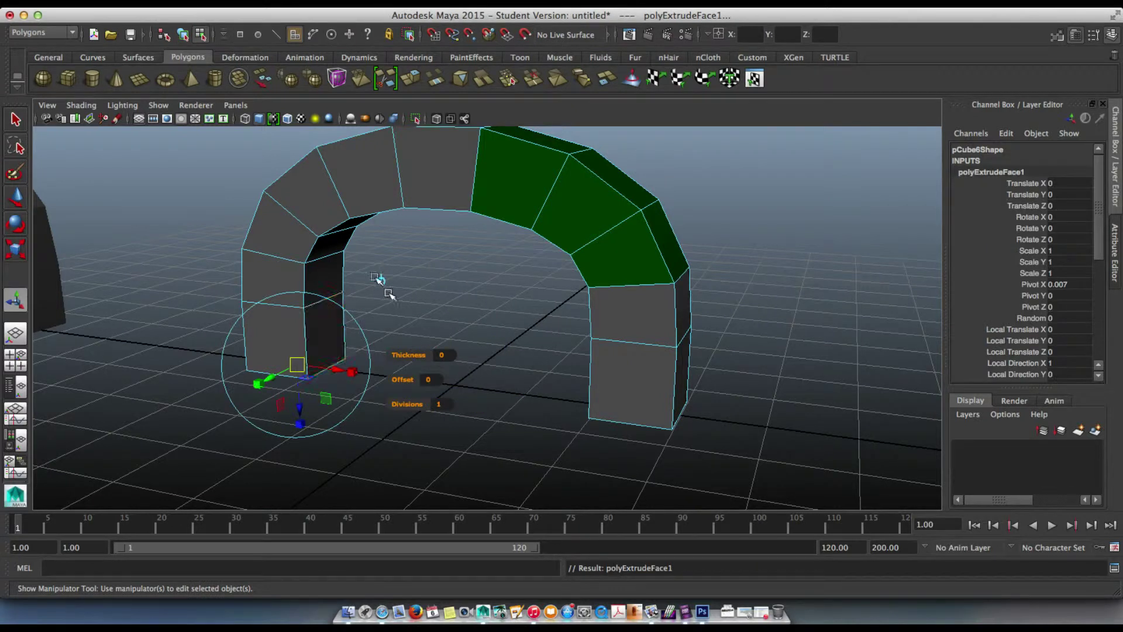
scroll(379, 282, "up", 3)
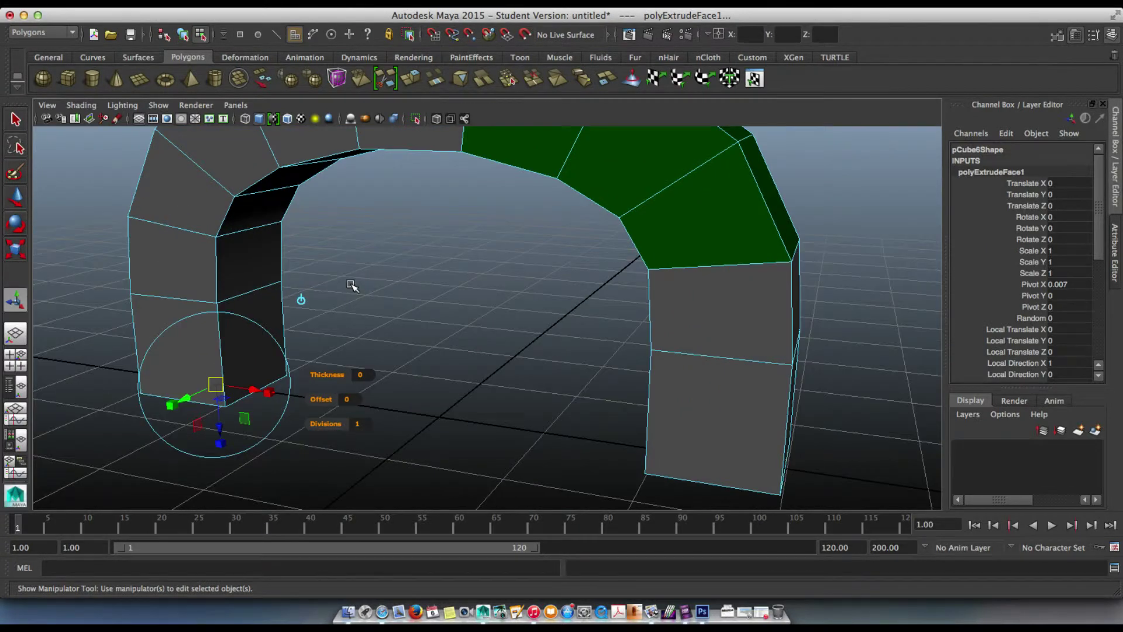
scroll(352, 285, "down", 2)
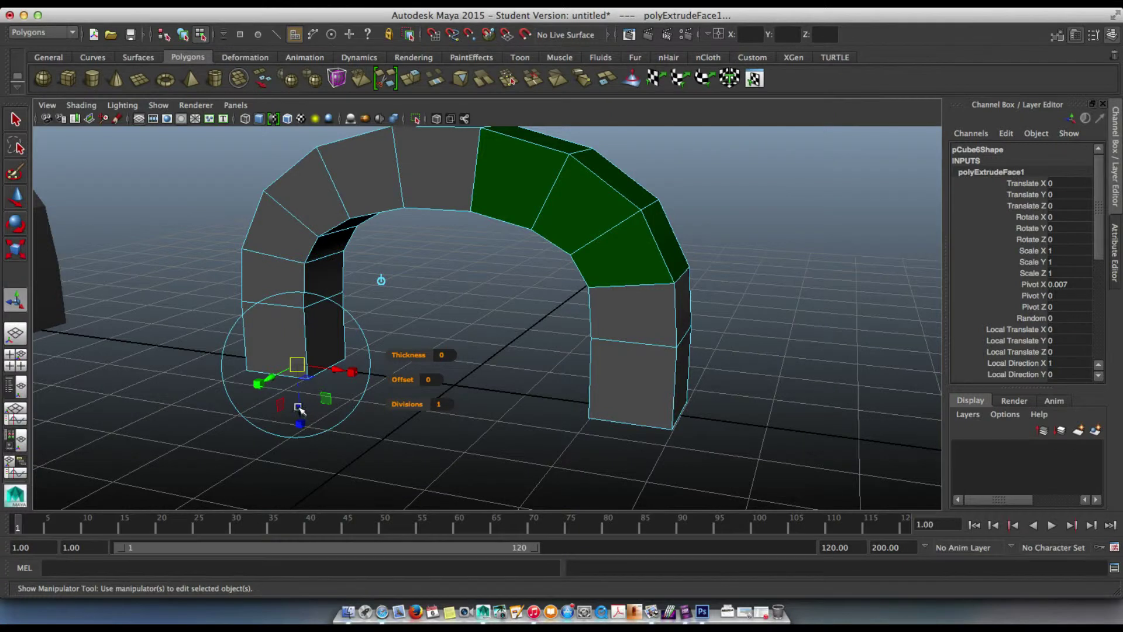
left_click_drag(299, 413, 280, 503)
left_click_drag(327, 444, 348, 526, "alt")
right_click_drag(567, 227, 646, 201)
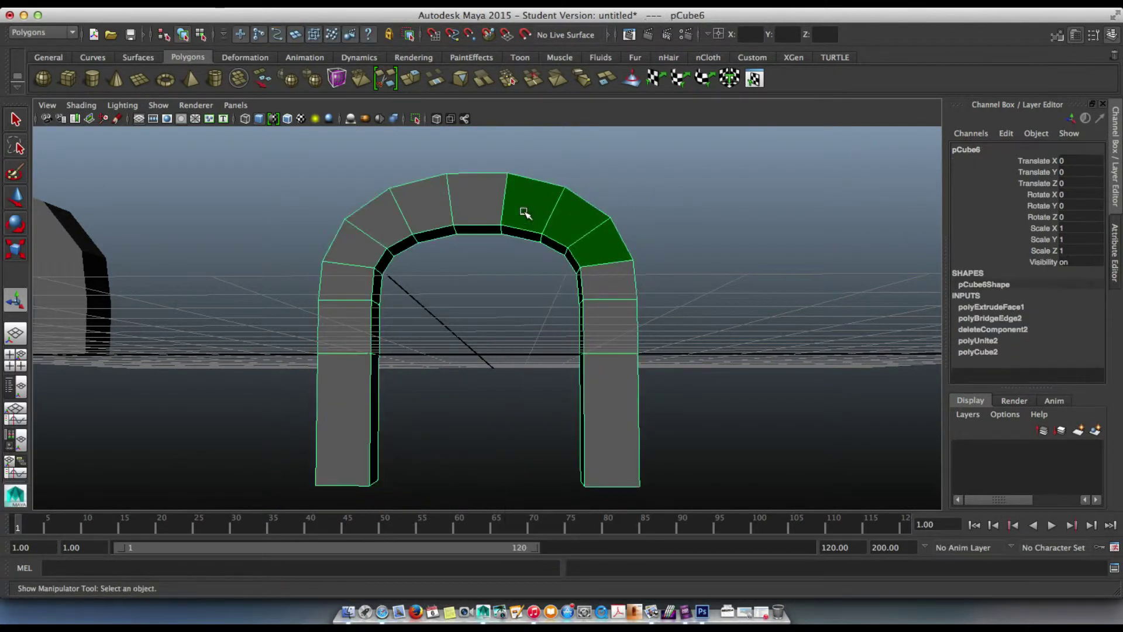
left_click_drag(526, 244, 451, 200, "alt")
scroll(430, 218, "up", 4)
Extrude the two crown faces atop the arch outward to Local Translate Z 0.286.
right_click(444, 205)
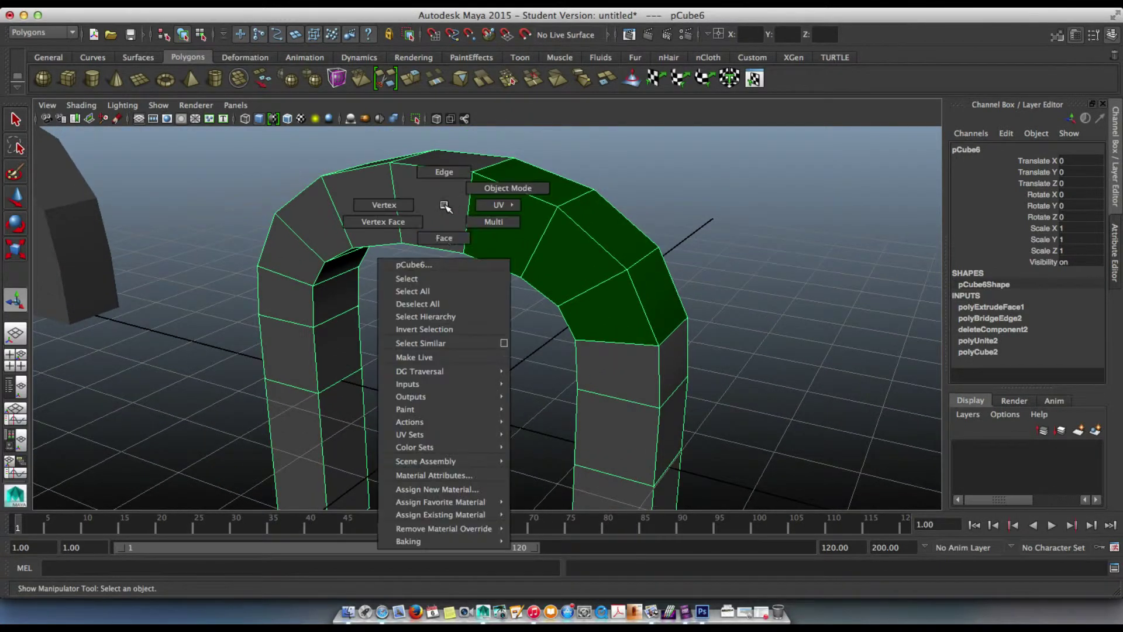
left_click(443, 236)
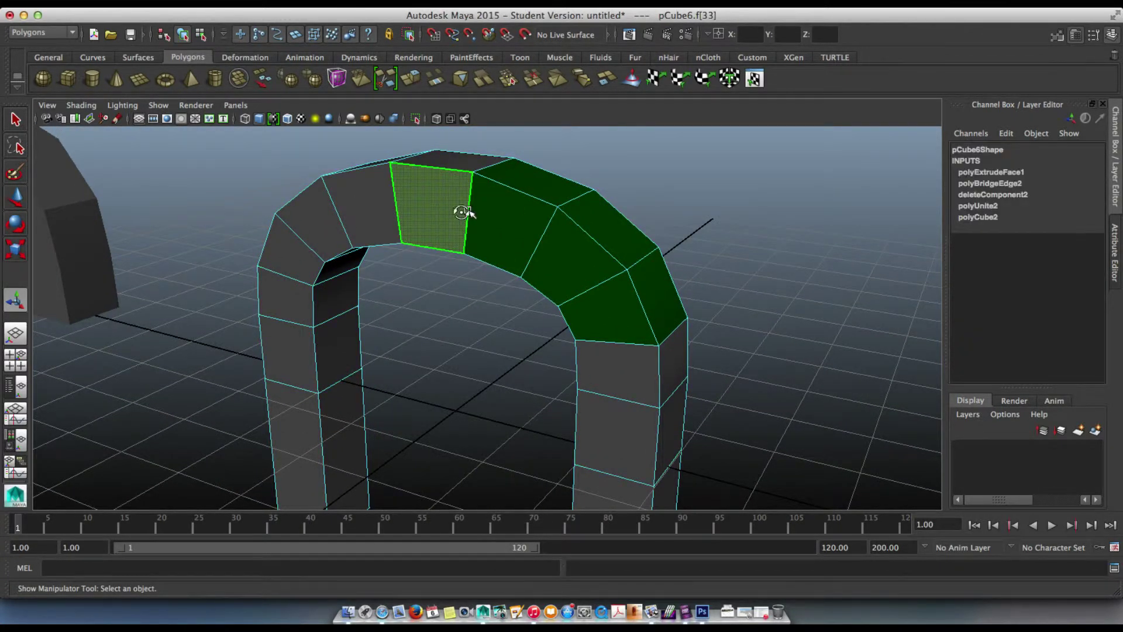
left_click_drag(466, 211, 393, 201, "alt")
left_click(459, 181)
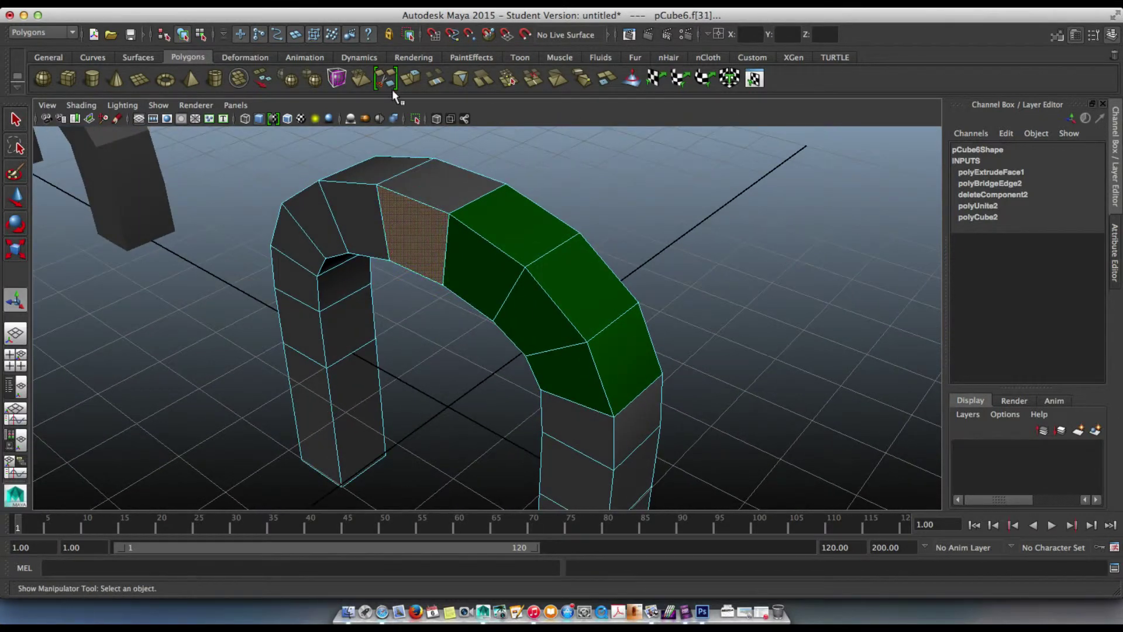
left_click(426, 180, "shift")
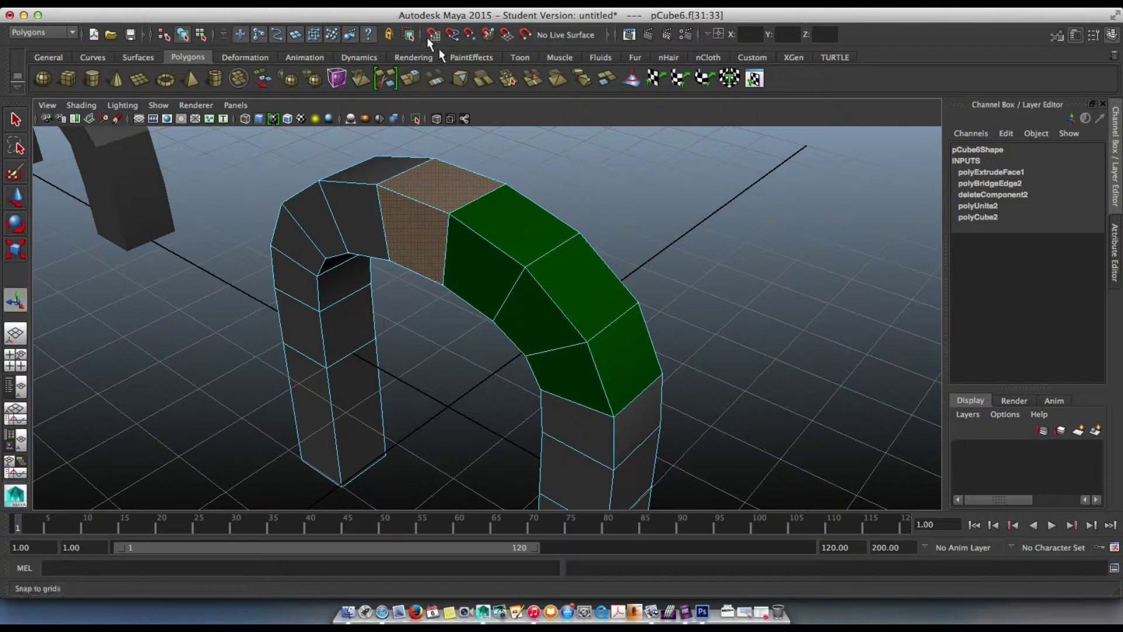
left_click(424, 84)
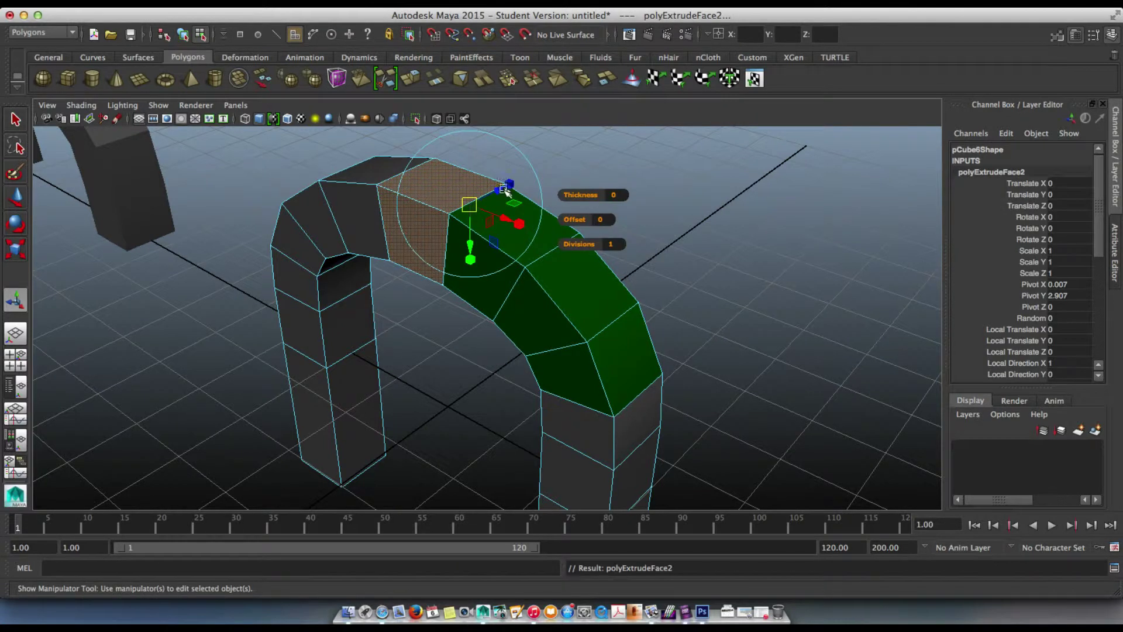
left_click_drag(519, 224, 403, 159, "alt")
Select the extruded keystone's edges and scale them inward to taper the keystone.
scroll(356, 209, "up", 3)
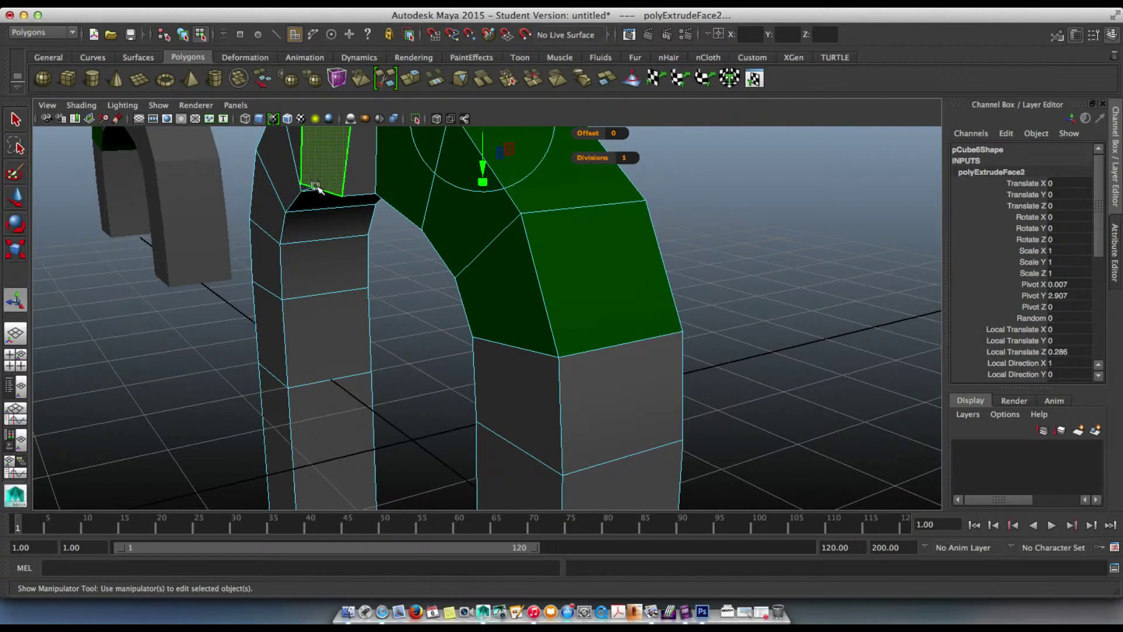
right_click_drag(318, 188, 317, 156)
left_click_drag(314, 188, 355, 220, "alt")
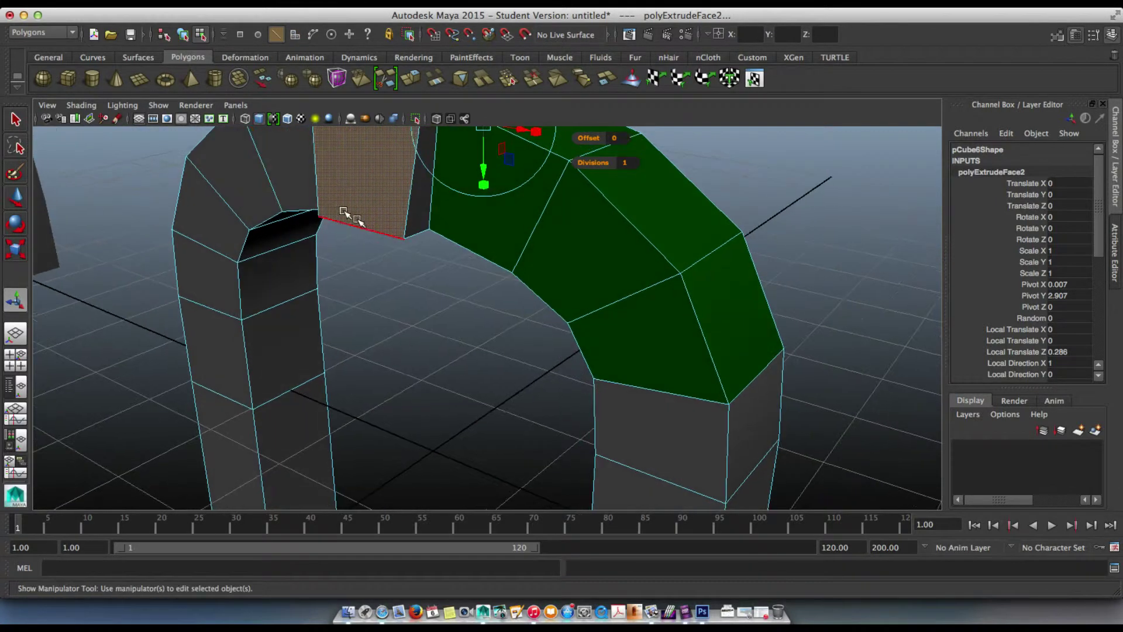
left_click(362, 229)
left_click(367, 233, "shift")
left_click(365, 229)
left_click_drag(458, 302, 355, 294, "alt")
left_click(483, 176, "shift")
left_click_drag(371, 244, 326, 243, "alt")
key("r")
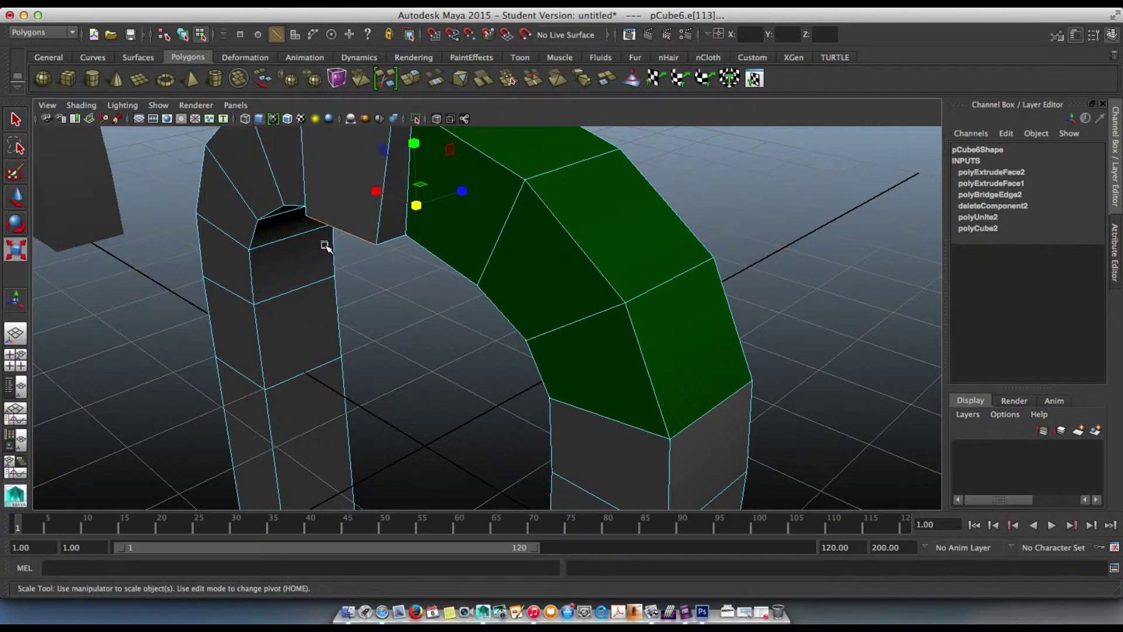
left_click_drag(418, 279, 439, 194, "alt")
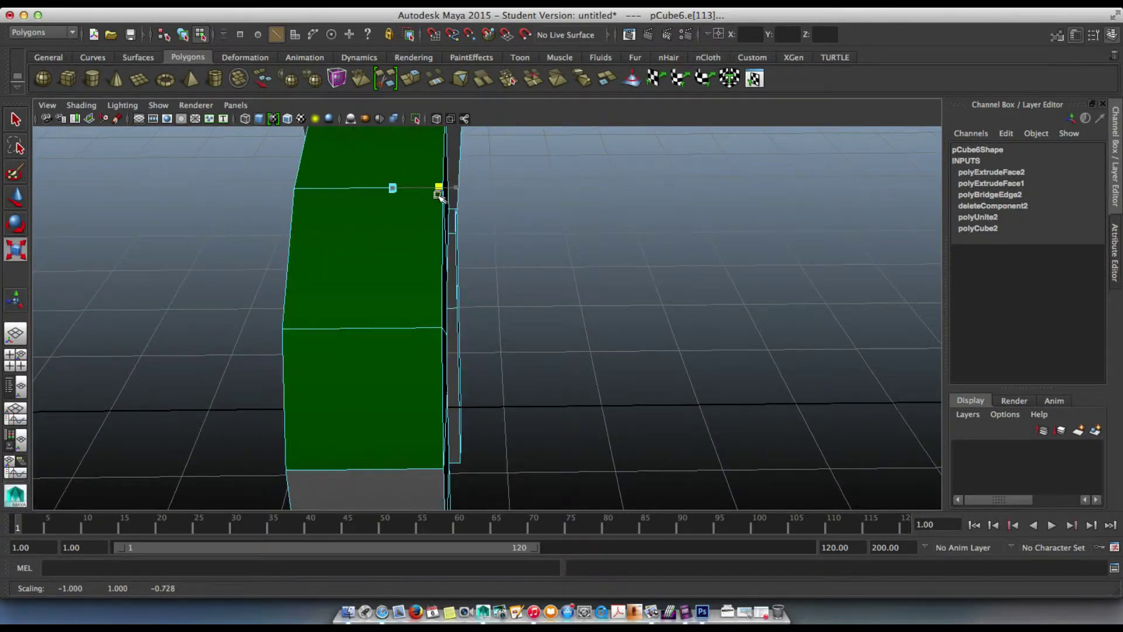
left_click_drag(288, 213, 431, 268, "alt")
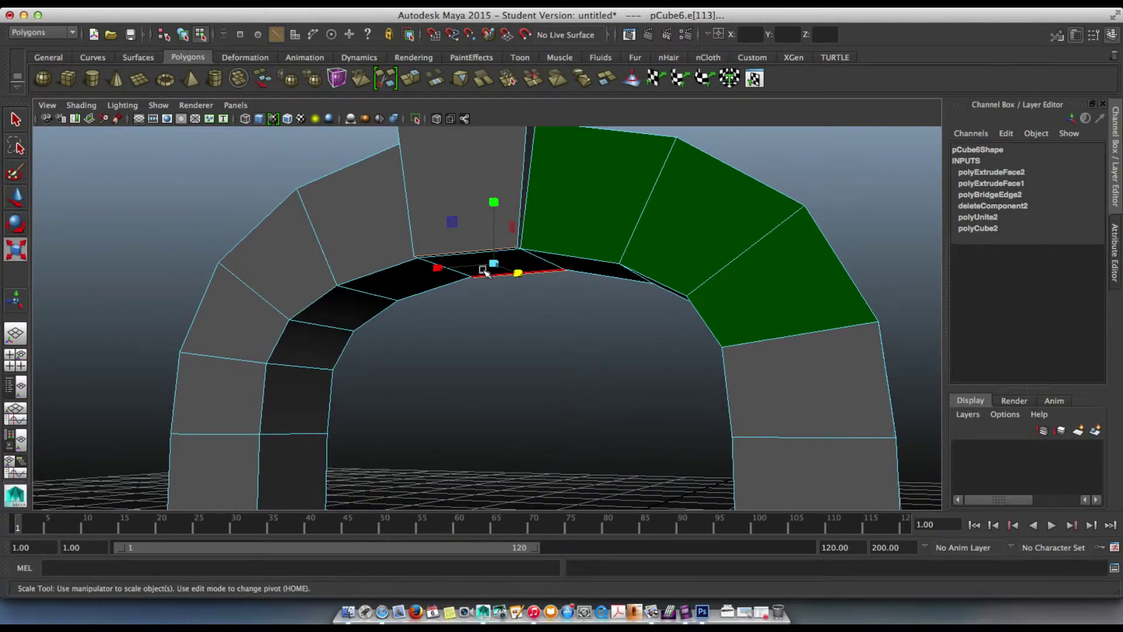
Extrude the keystone's underside face and nudge it slightly along its normal.
key("w")
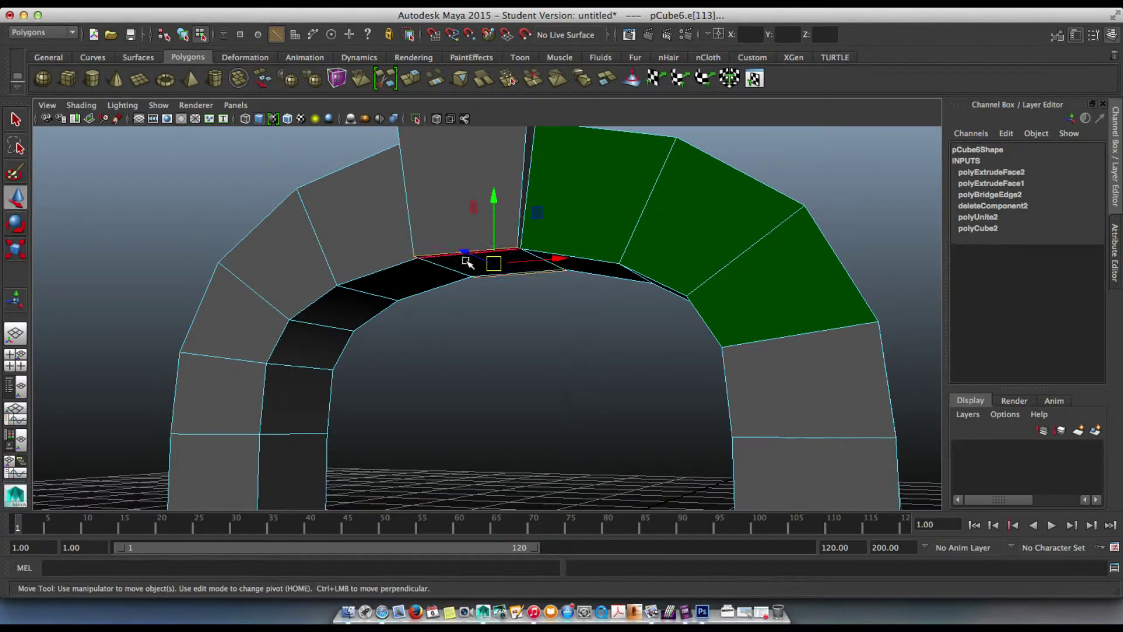
right_click(466, 262)
left_click(465, 293)
left_click(468, 261)
left_click(411, 77)
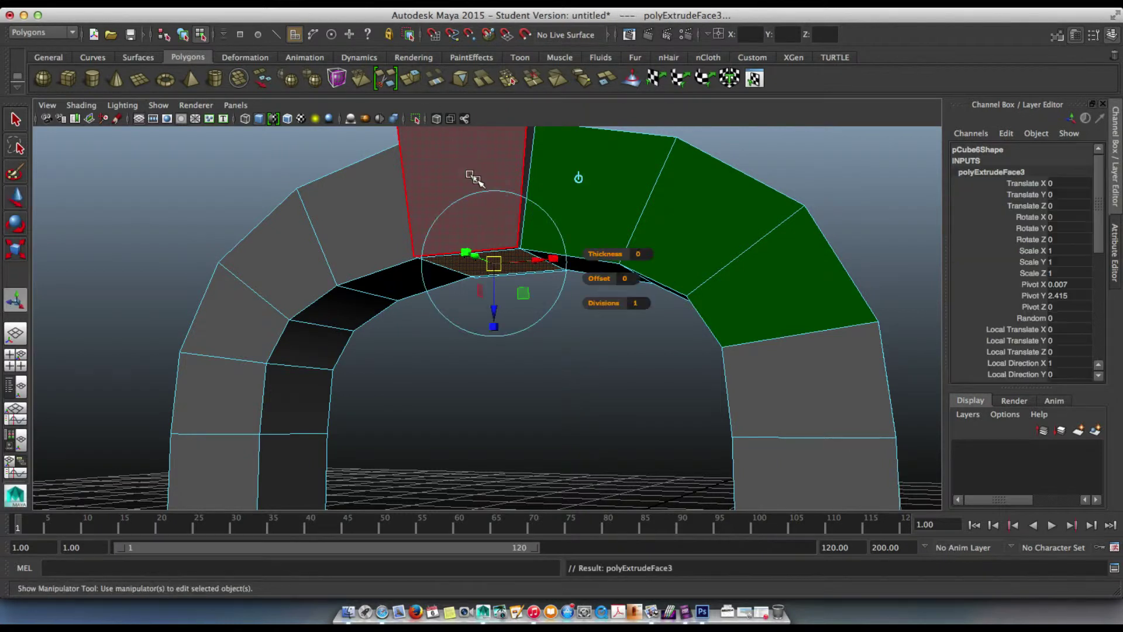
left_click_drag(495, 303, 494, 310)
key("bracketleft")
key("bracketleft")
key("bracketleft")
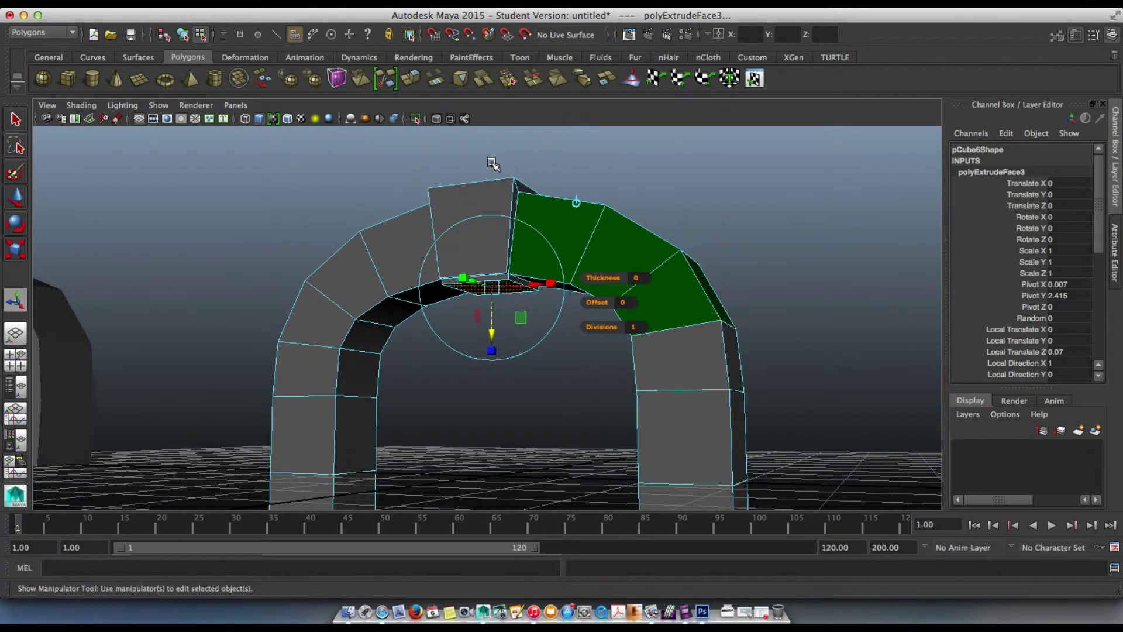
key("bracketright")
key("bracketright")
key("bracketright")
left_click_drag(491, 168, 380, 193, "alt")
scroll(374, 190, "up", 5)
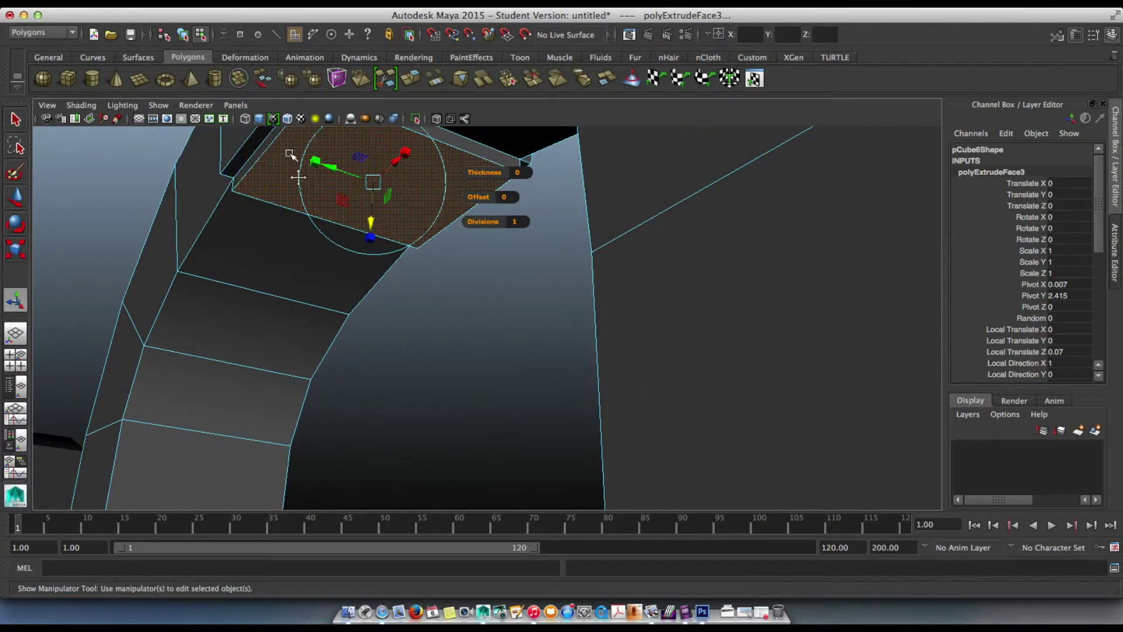
left_click_drag(310, 175, 333, 259, "alt")
Undo the nudge, reselect the extruded top face and push it out to Local Z 0.054.
key("z")
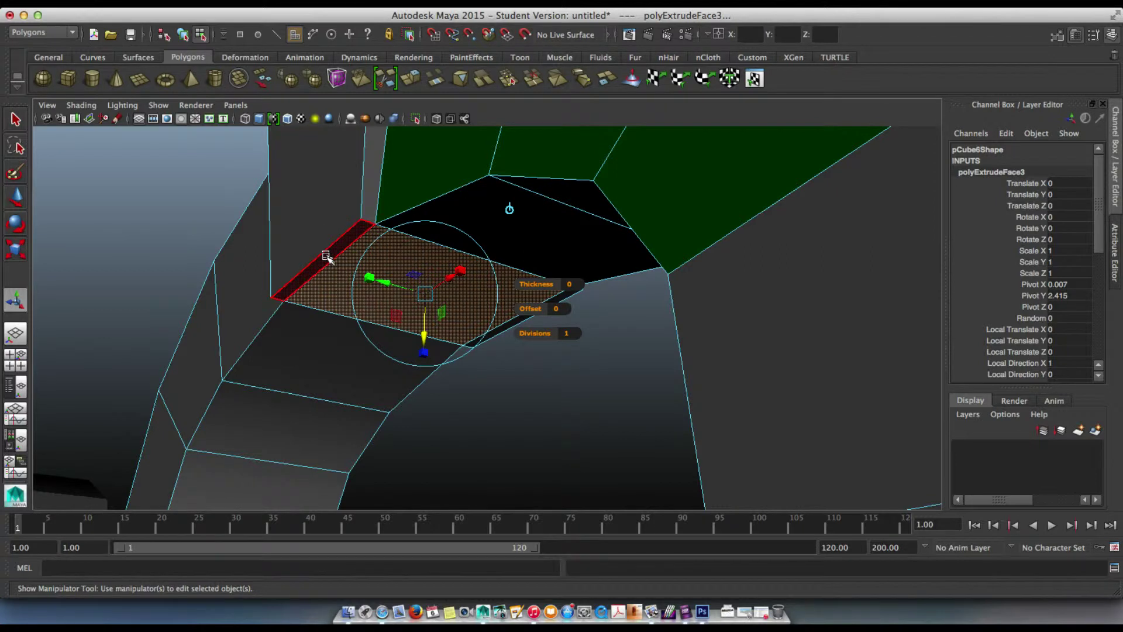
left_click(322, 251, "shift")
left_click_drag(355, 305, 398, 272, "alt")
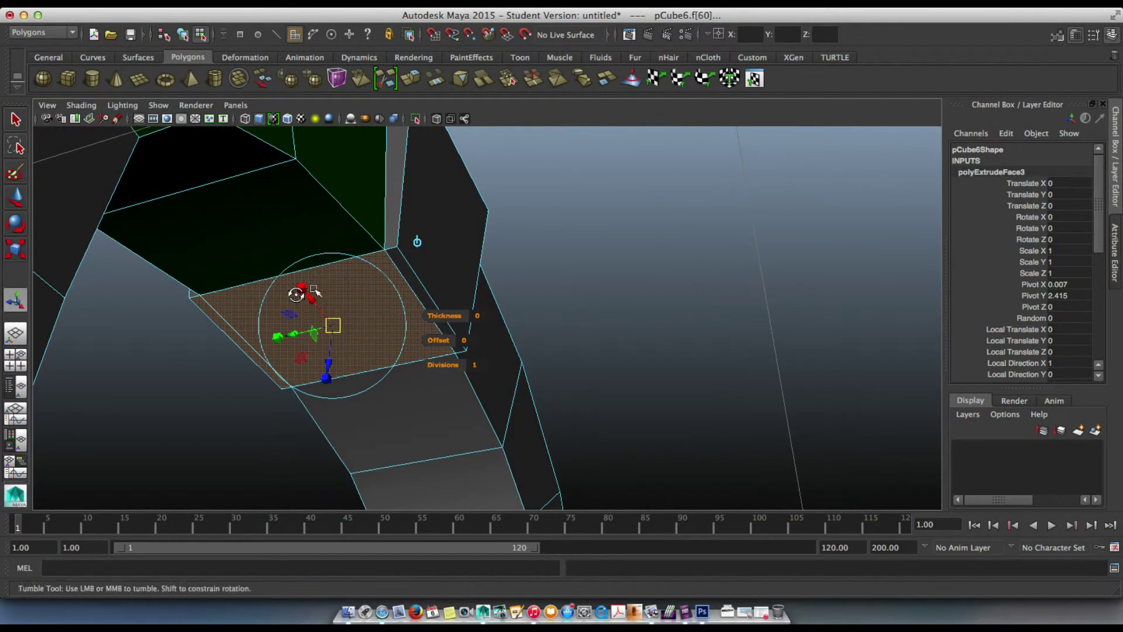
left_click(240, 296)
left_click_drag(219, 303, 333, 321, "alt")
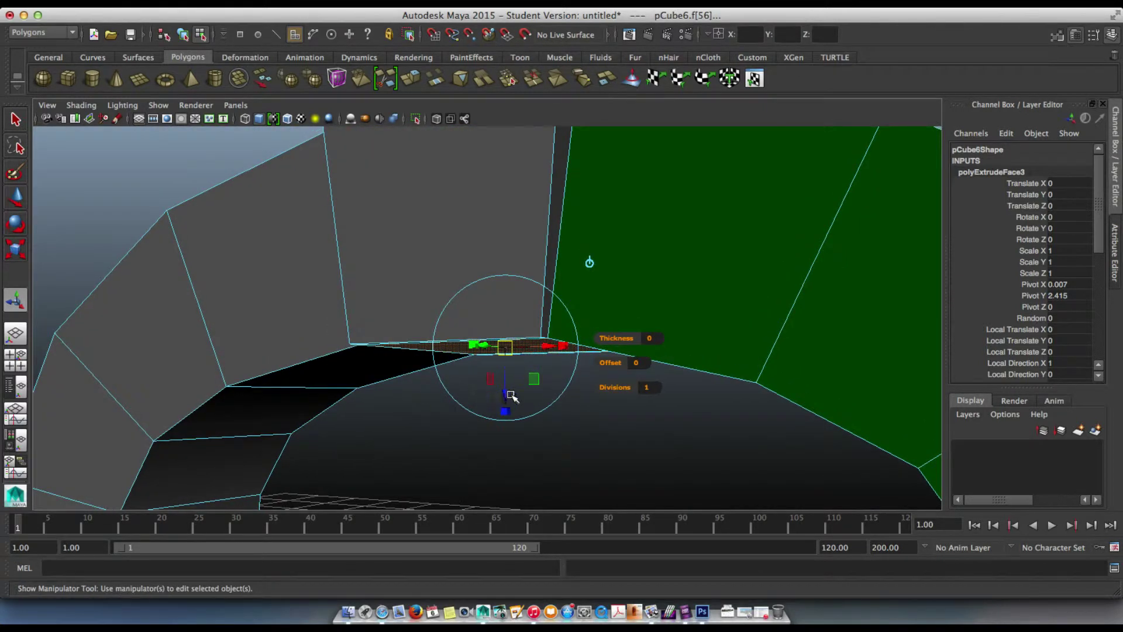
left_click_drag(507, 397, 446, 325)
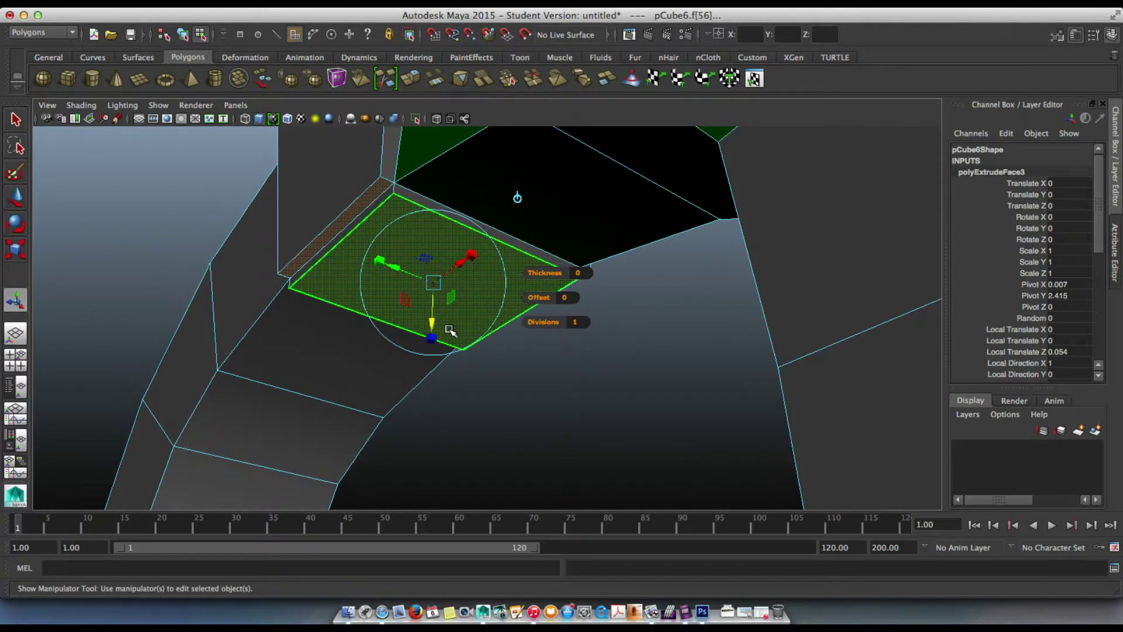
After undoing, extrude the keystone top face plus side strips out to Local Translate Z 0.058.
key("ctrl+z")
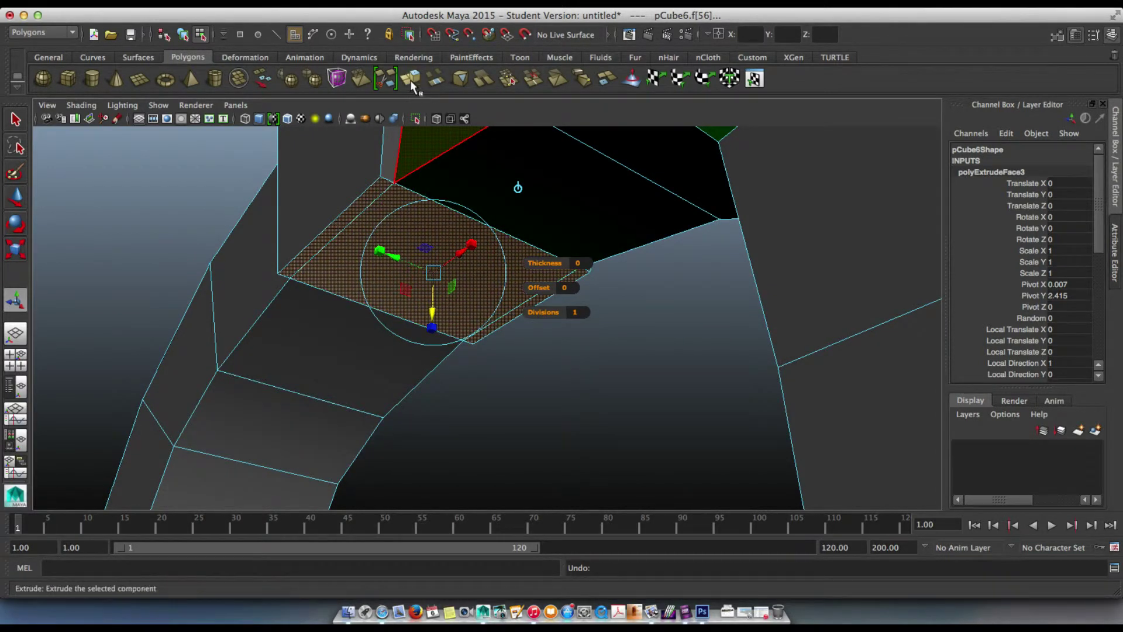
key("ctrl+z")
key("ctrl+z")
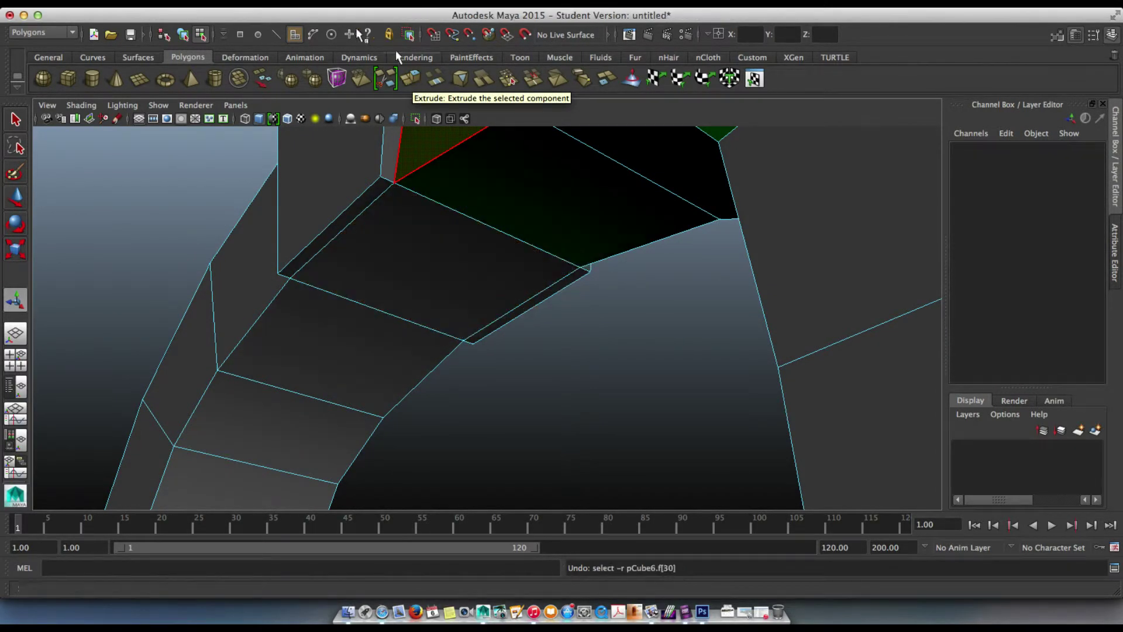
left_click(390, 226)
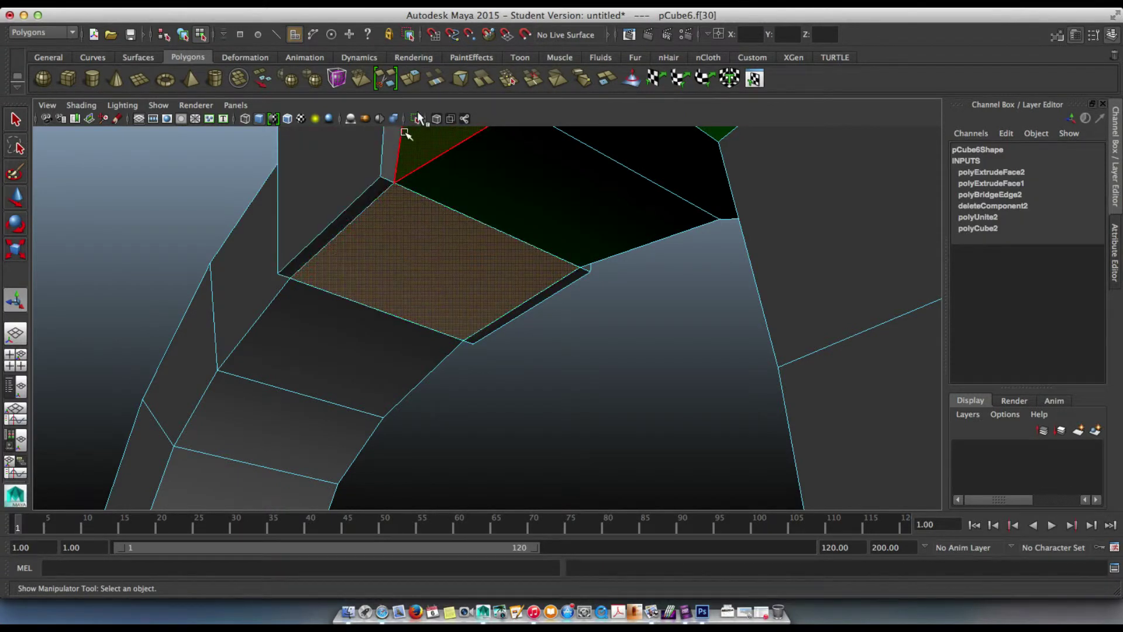
left_click(361, 207, "shift")
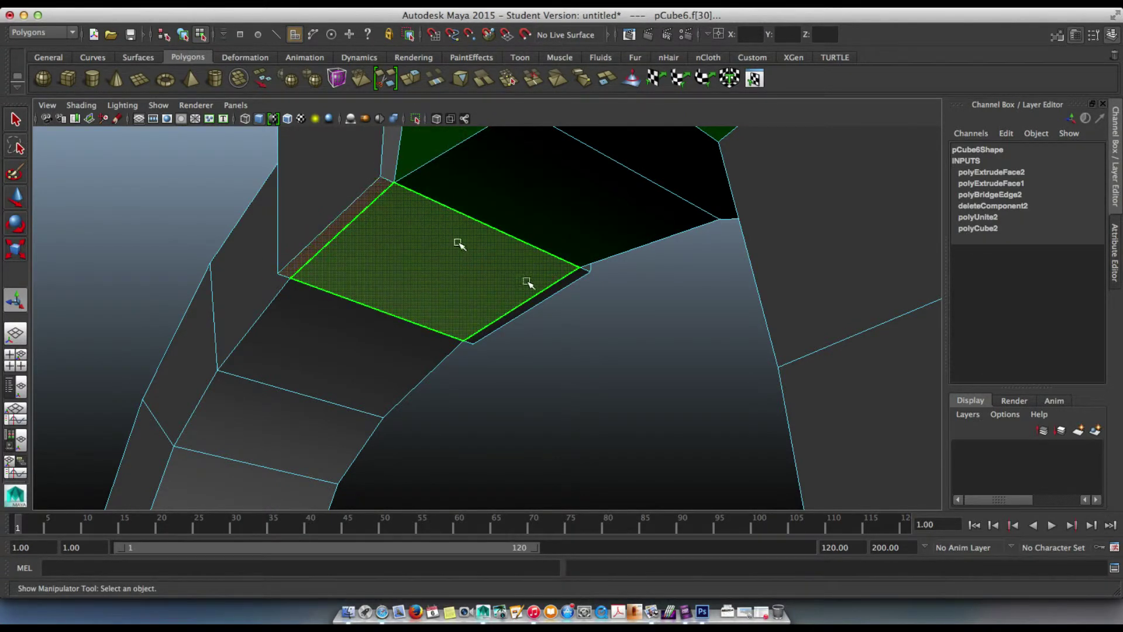
left_click(538, 296, "shift")
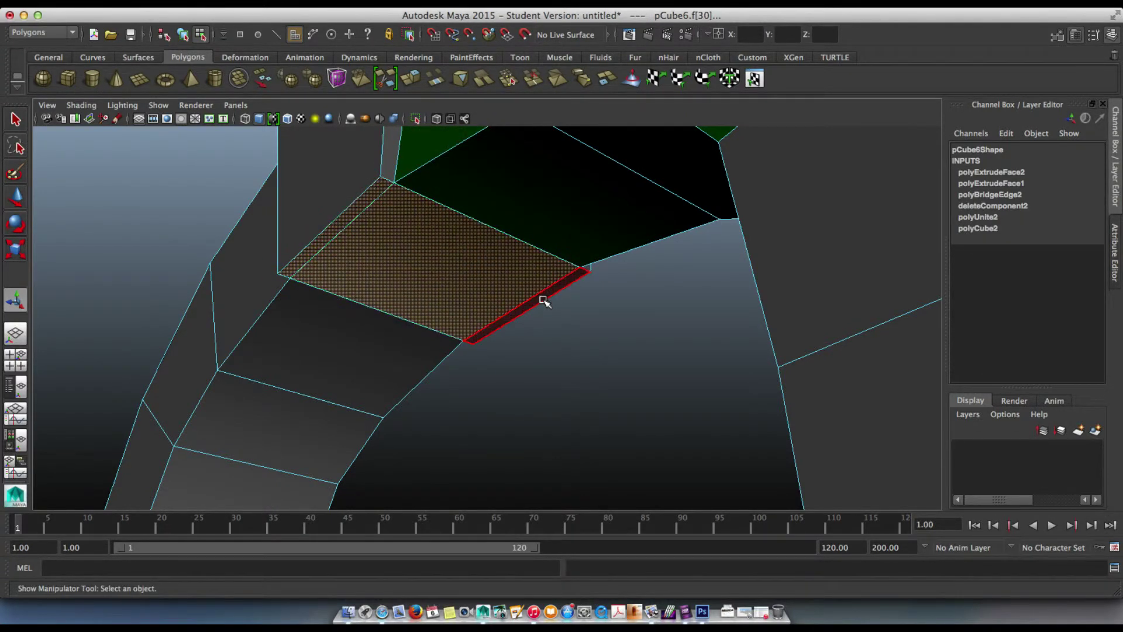
left_click(413, 80)
left_click_drag(434, 311, 433, 322)
left_click_drag(334, 246, 468, 360, "alt")
Back in object mode, move the whole arch pCube6 straight up to Translate Y 2.434.
left_click(601, 459)
right_click_drag(601, 459, 658, 258)
left_click(569, 323)
scroll(556, 328, "down", 5)
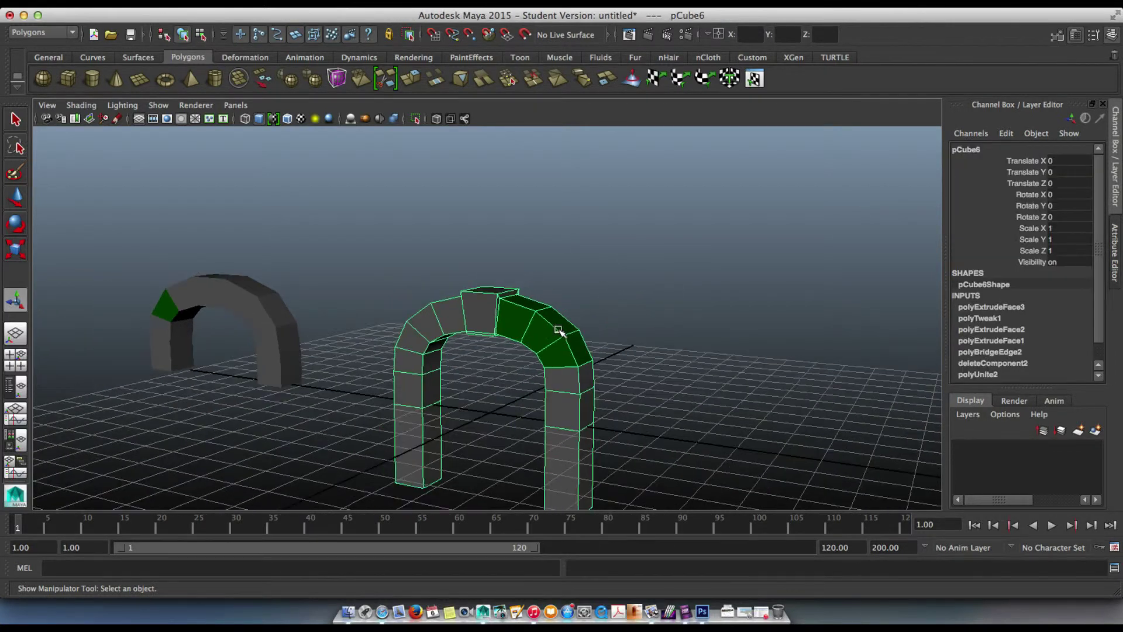
left_click_drag(546, 341, 539, 329, "alt")
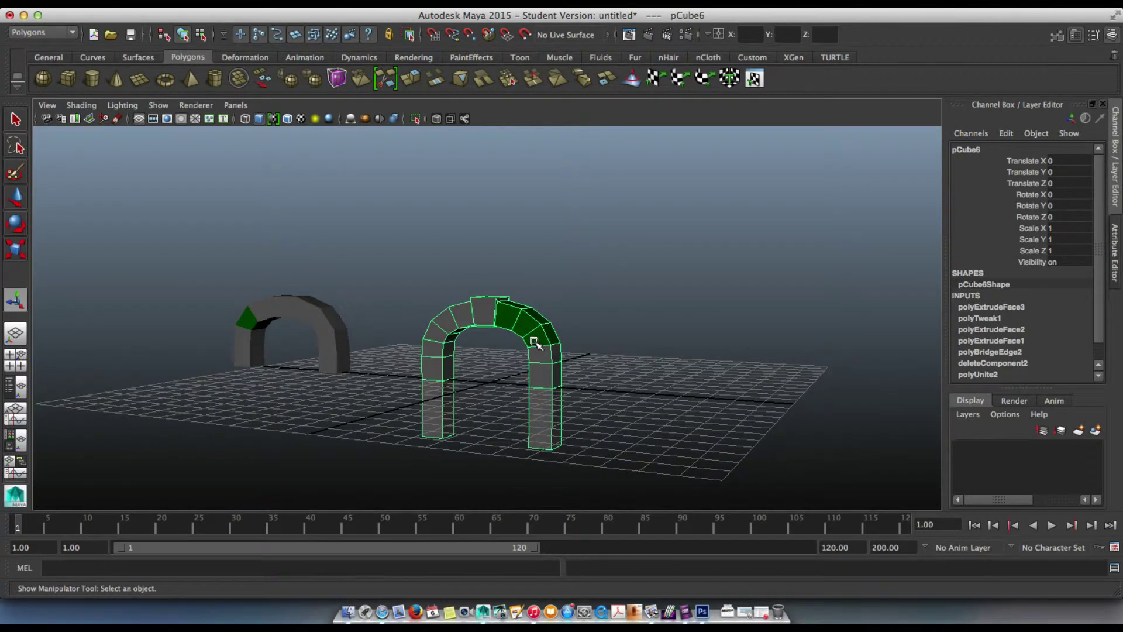
key("w")
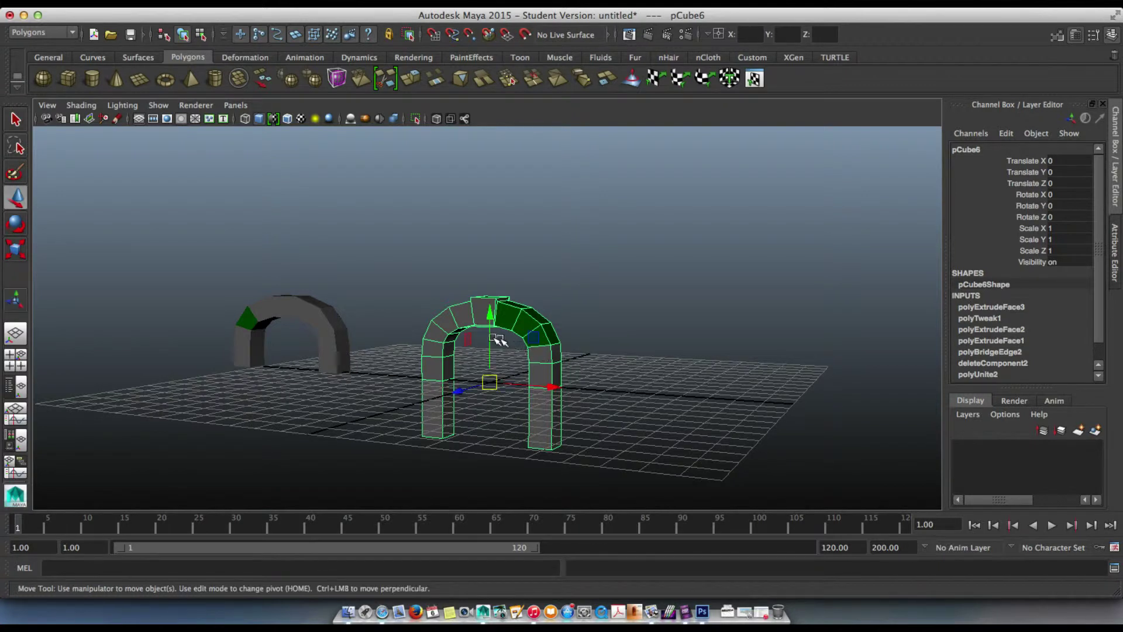
left_click_drag(490, 331, 529, 297)
scroll(524, 290, "up", 5)
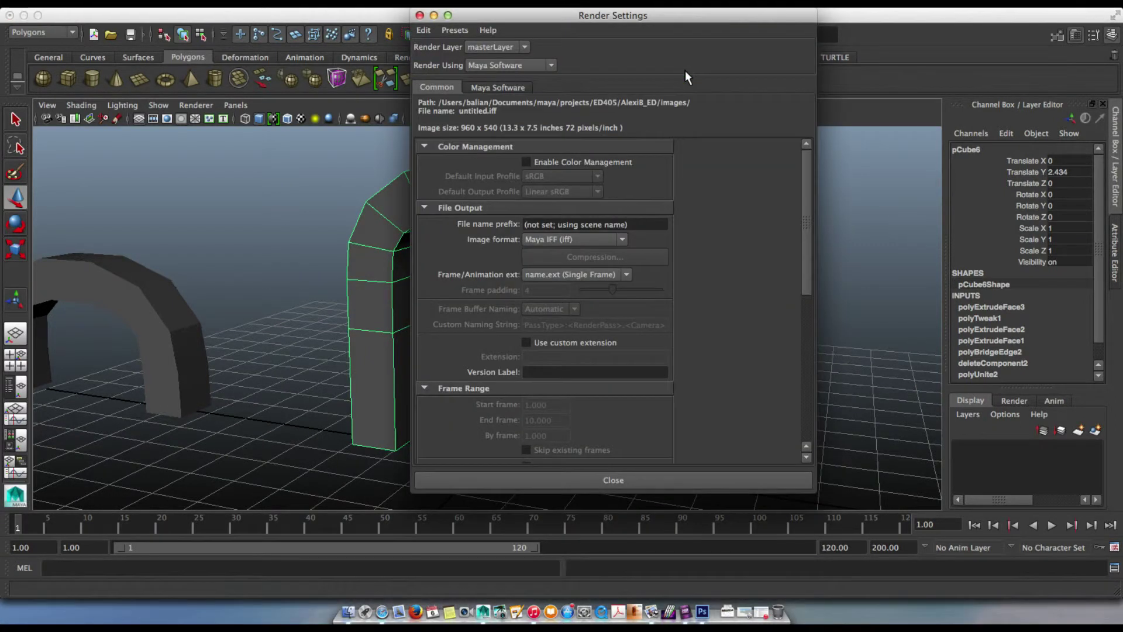
Set Render Using to mental ray and create a Physical Sun and Sky under Indirect Lighting.
left_click(487, 64)
left_click(491, 111)
left_click(635, 88)
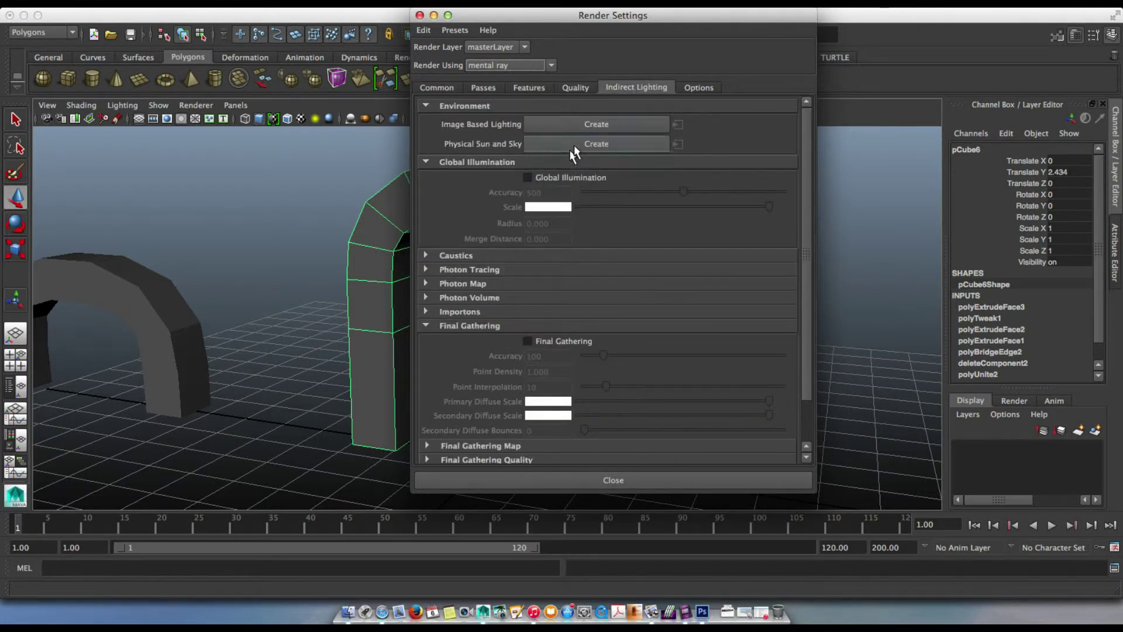
left_click(555, 144)
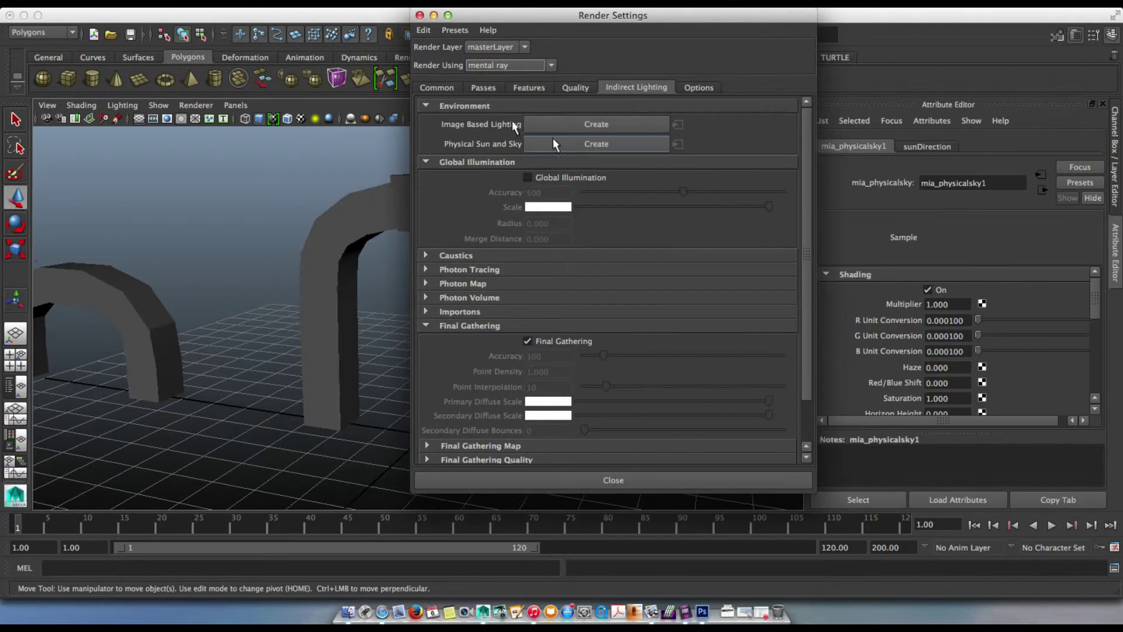
left_click(420, 15)
Create a polygon plane and set its Width and Height to 50 in the Channel Box.
left_click(135, 80)
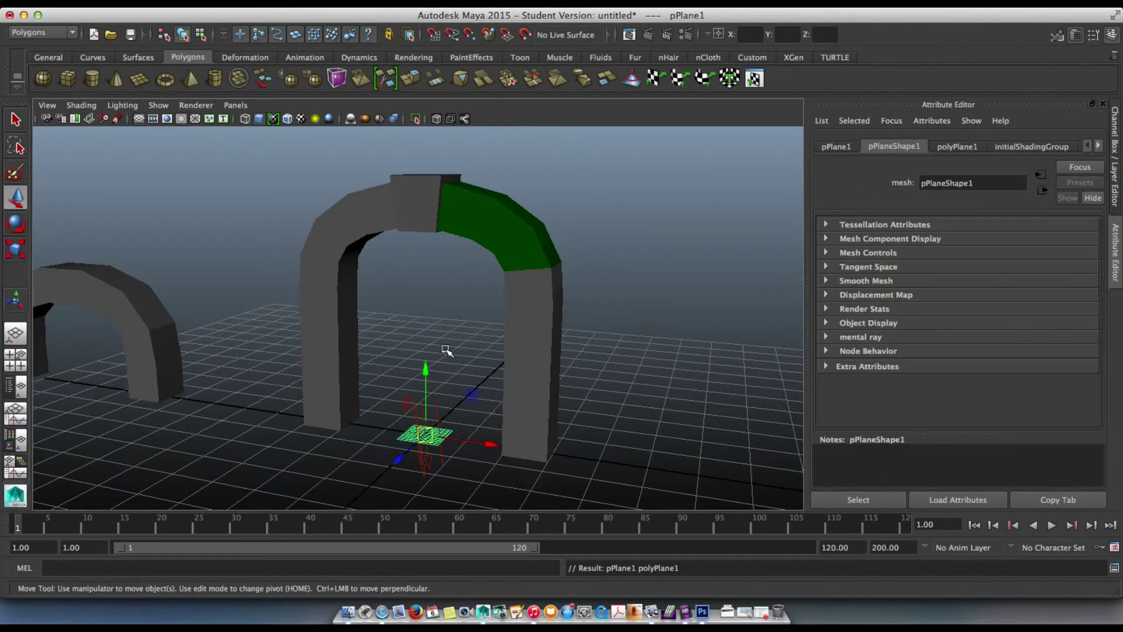
key("ctrl+a")
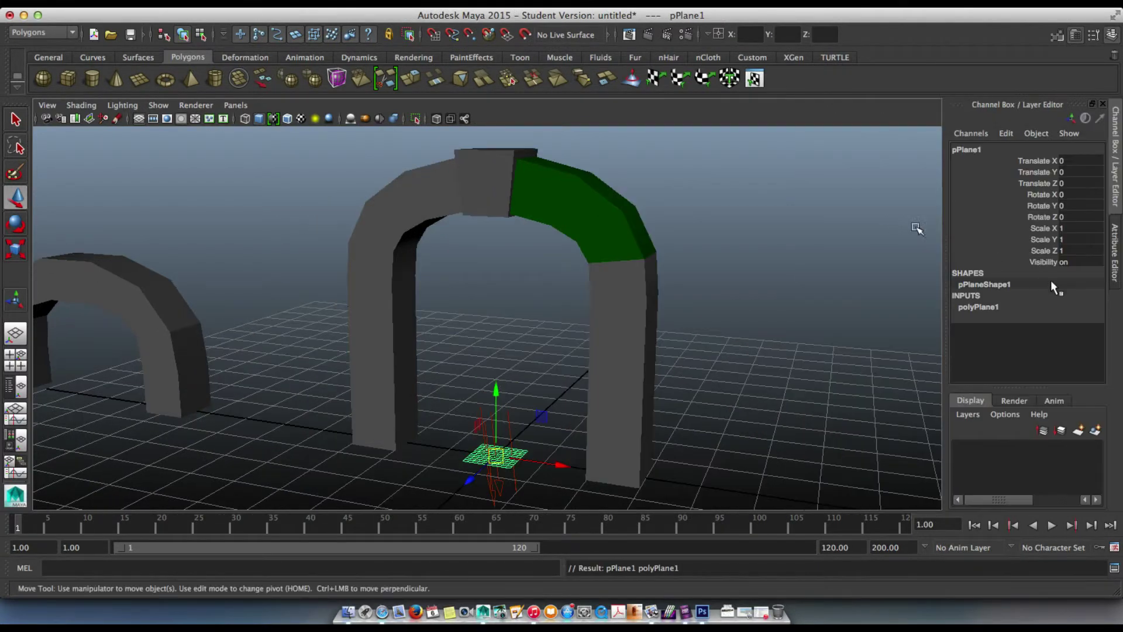
left_click(1003, 308)
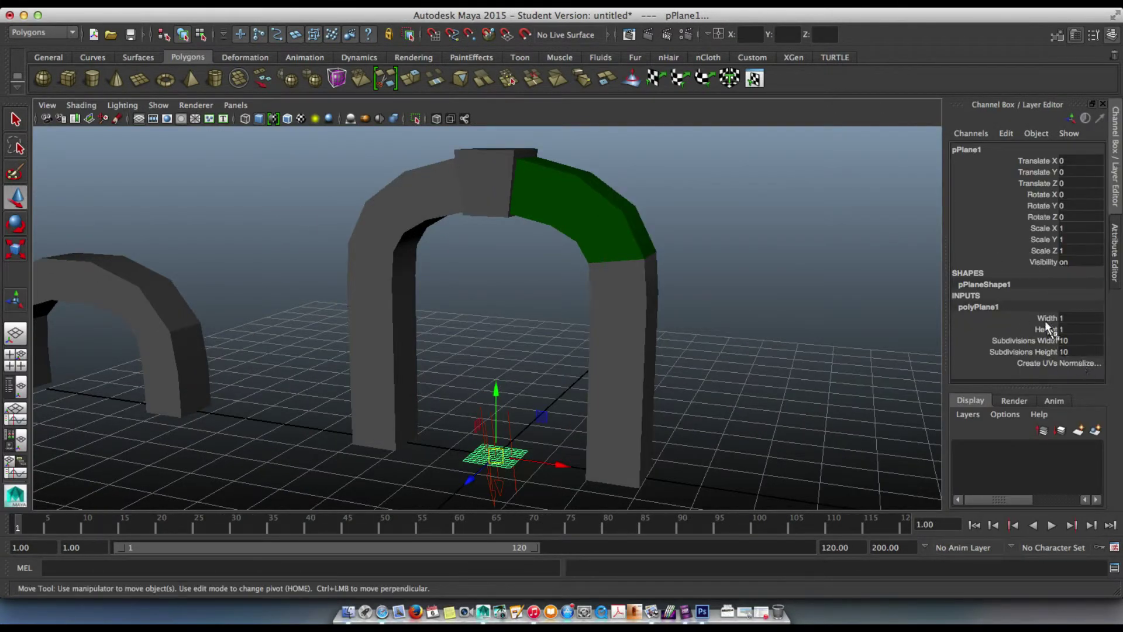
left_click_drag(1042, 318, 1076, 347)
type("50")
key("Return")
key("Return")
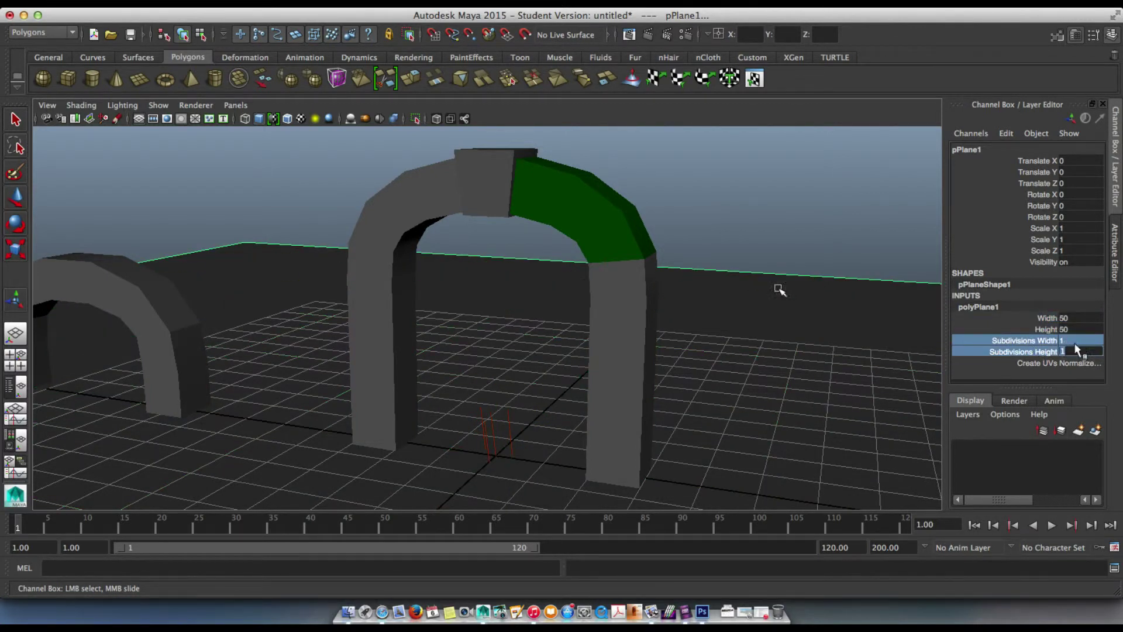
Turn on the camera Gate Mask and frame the view around the arch and floor.
left_click(151, 120)
left_click_drag(466, 325, 552, 326, "alt")
scroll(553, 326, "up", 3)
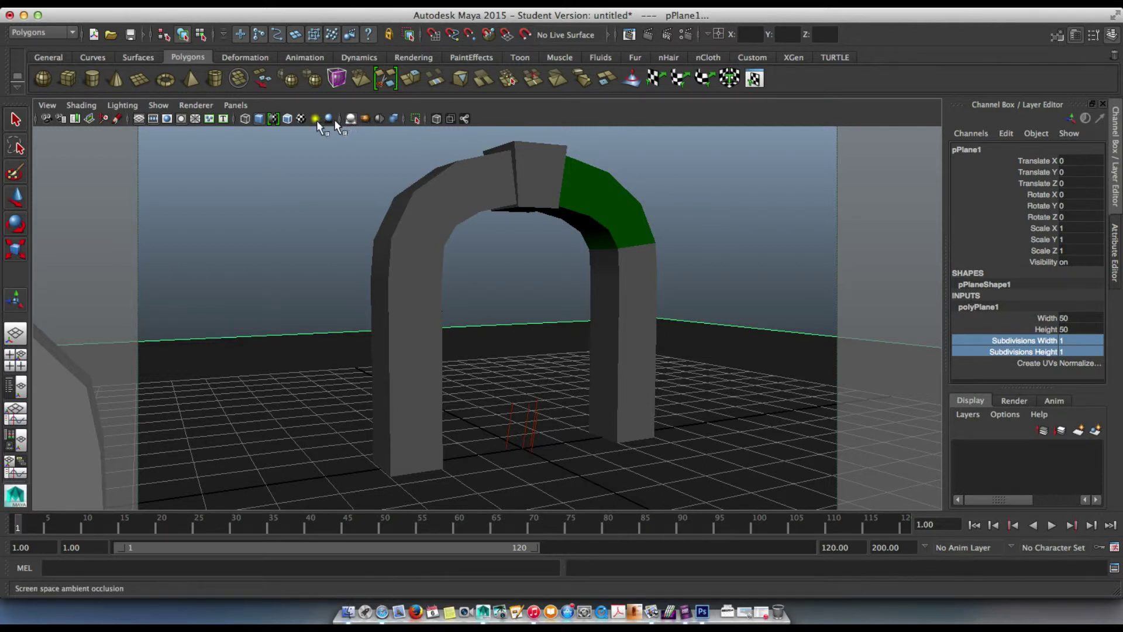
scroll(523, 310, "up", 2)
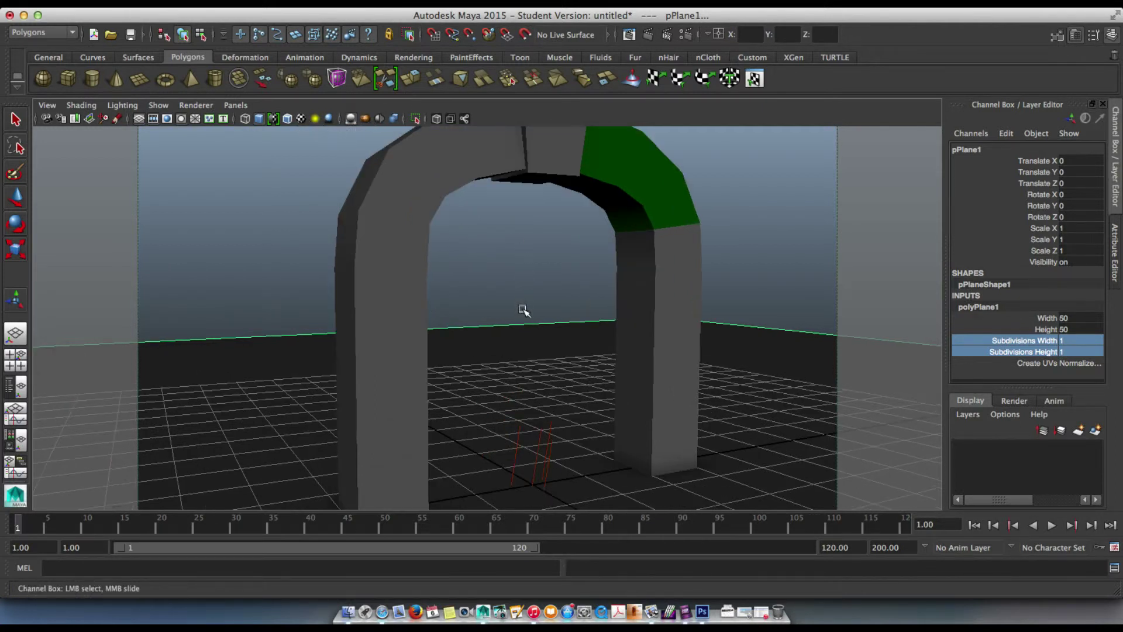
Move the sunDirection light up to Translate Y 6.754, keeping Rotate X at -75.
left_click(533, 453)
key("w")
middle_click_drag(539, 306, 556, 9)
scroll(556, 330, "down", 3)
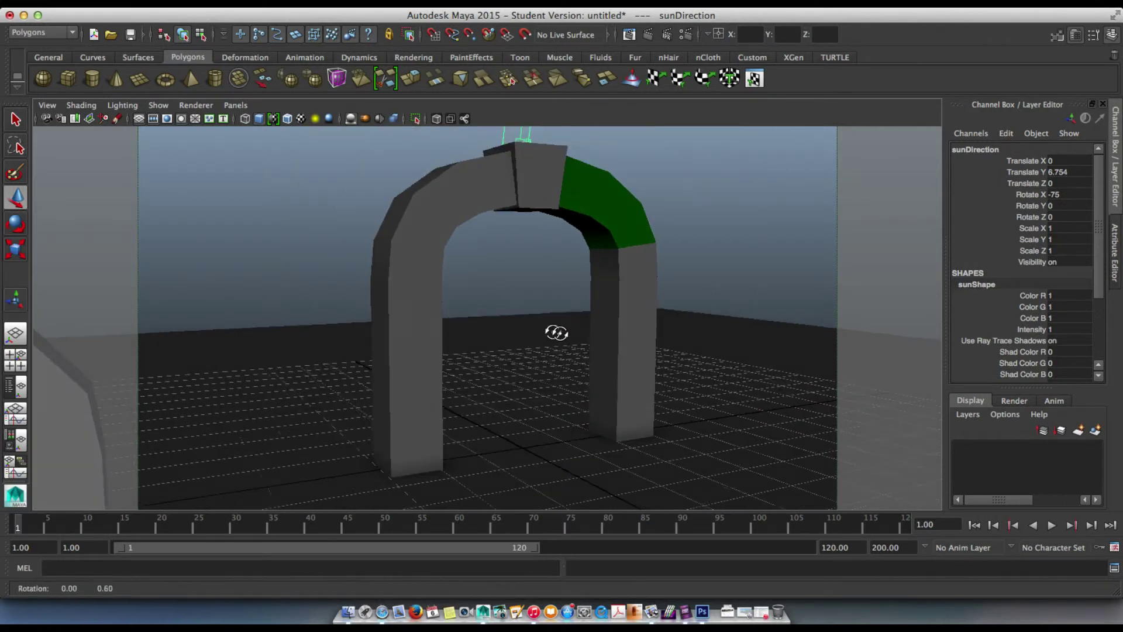
mouse_move(562, 340)
middle_mouse_down("alt")
mouse_move(546, 333)
mouse_move(563, 336)
middle_mouse_up("alt")
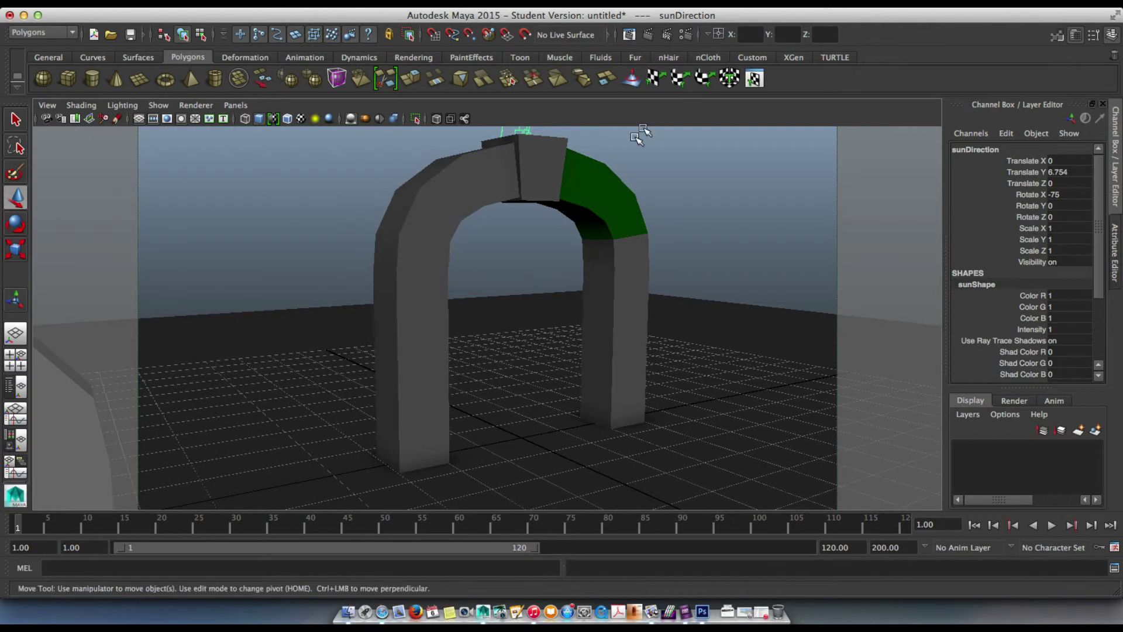
Render a 960 x 540 mental ray frame of the sunlit arch casting a shadow.
left_click(649, 34)
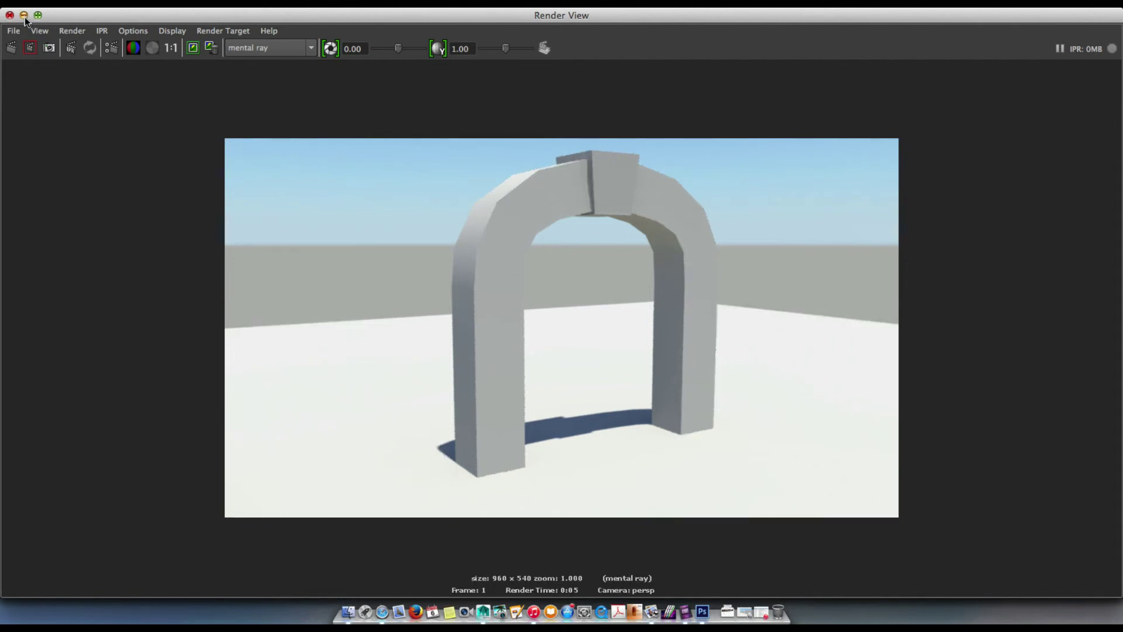
left_click(684, 612)
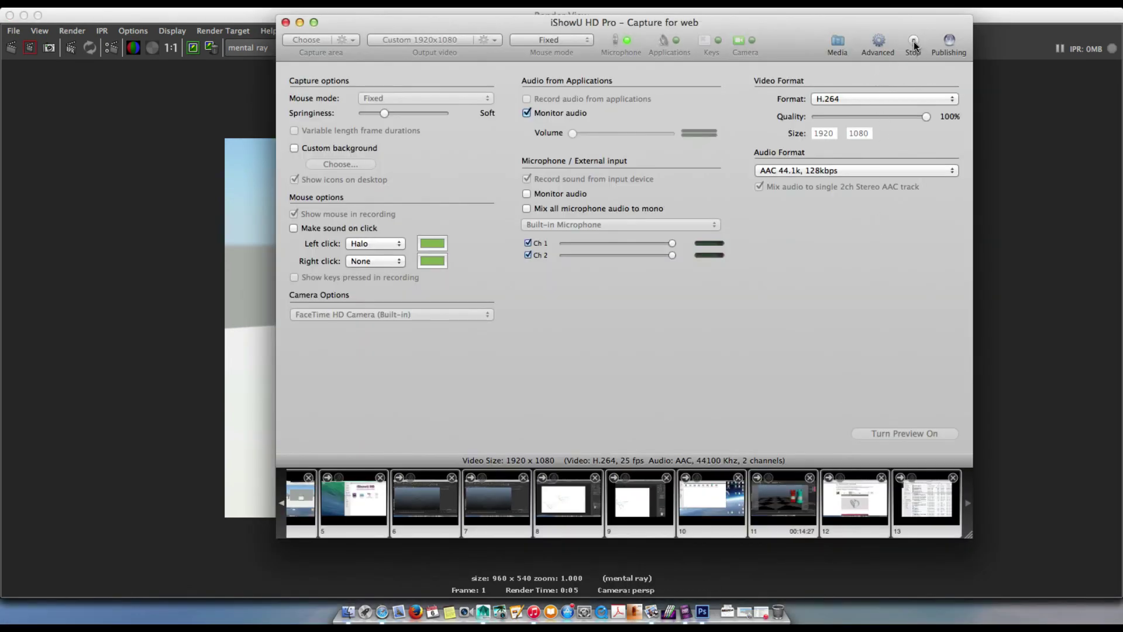